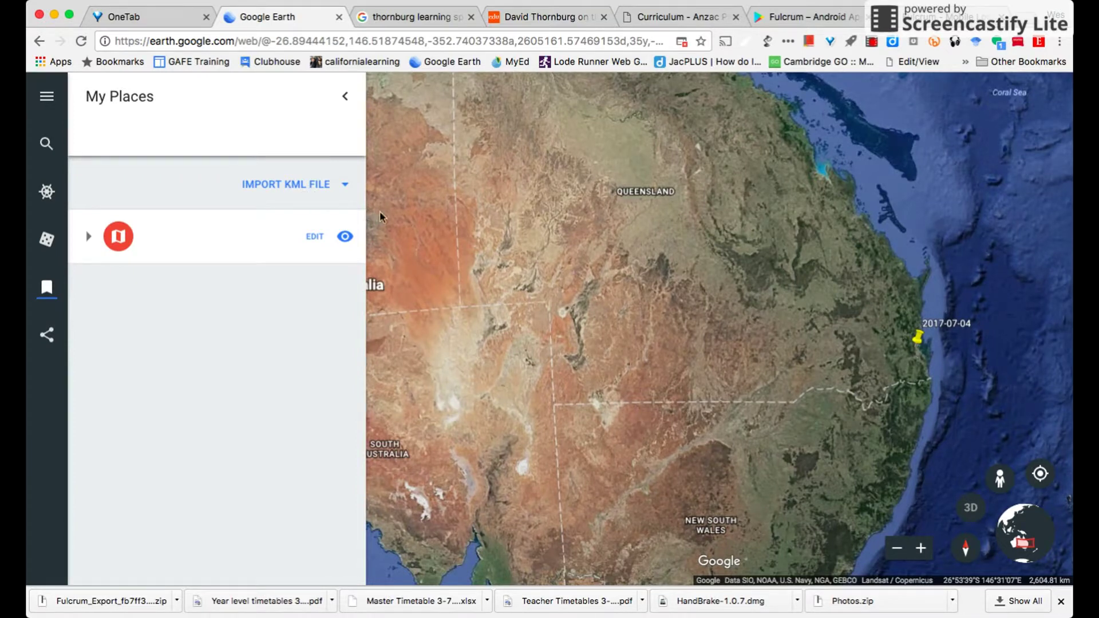
Step: Collapse My Places to show the 2017-07-04 placemark on the full map, then switch to the Fulcrum Play Store tab
{"action": "left_click", "coordinate": [345, 98]}
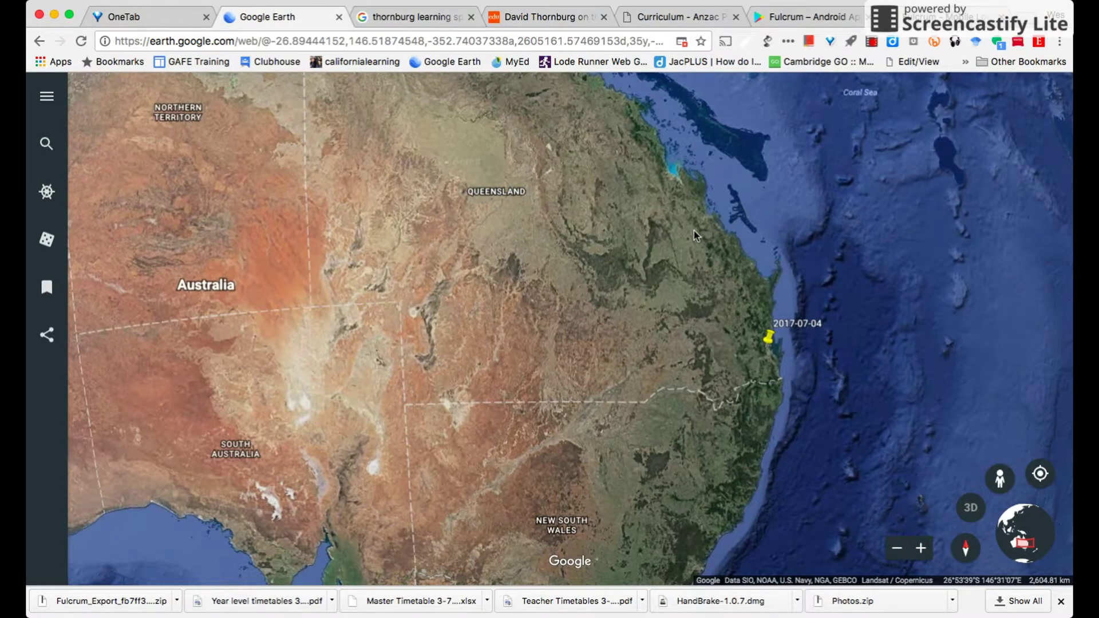
{"action": "left_click", "coordinate": [815, 22]}
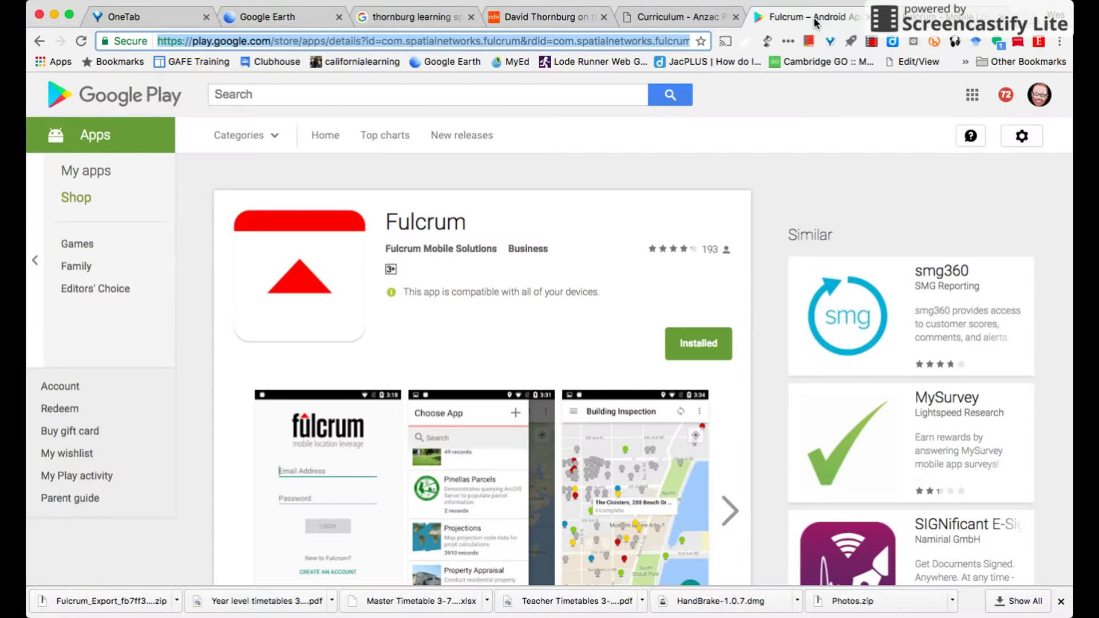
Step: Scroll down the Fulcrum Google Play listing to read its description
{"action": "scroll", "coordinate": [599, 281], "scroll_direction": "down", "scroll_amount": 3}
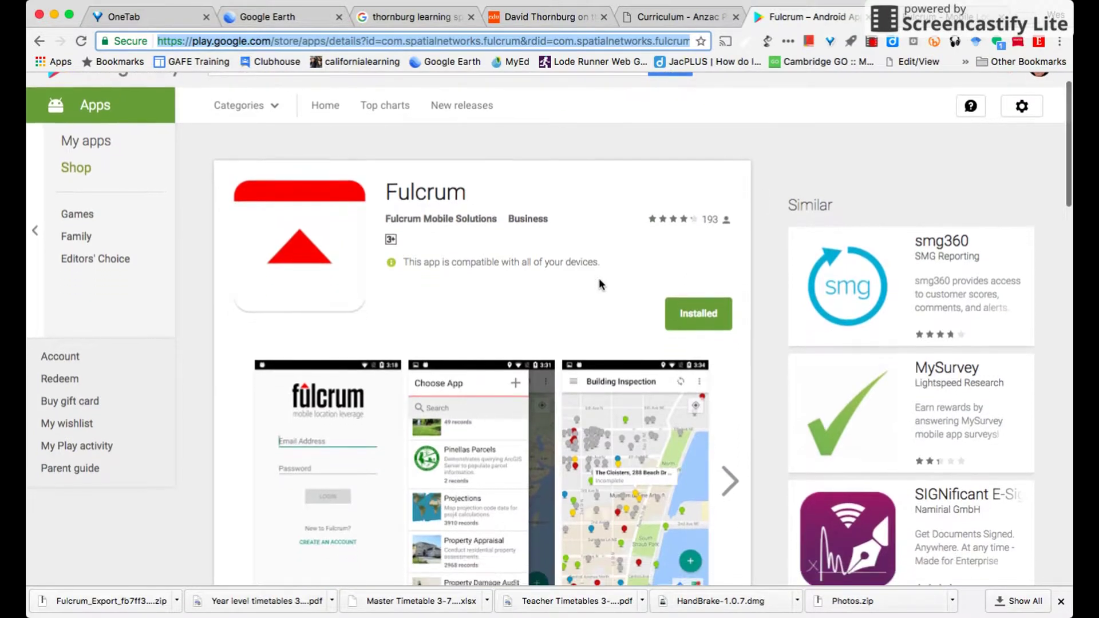
{"action": "scroll", "coordinate": [599, 277], "scroll_direction": "down", "scroll_amount": 3}
{"action": "scroll", "coordinate": [599, 277], "scroll_direction": "down", "scroll_amount": 2}
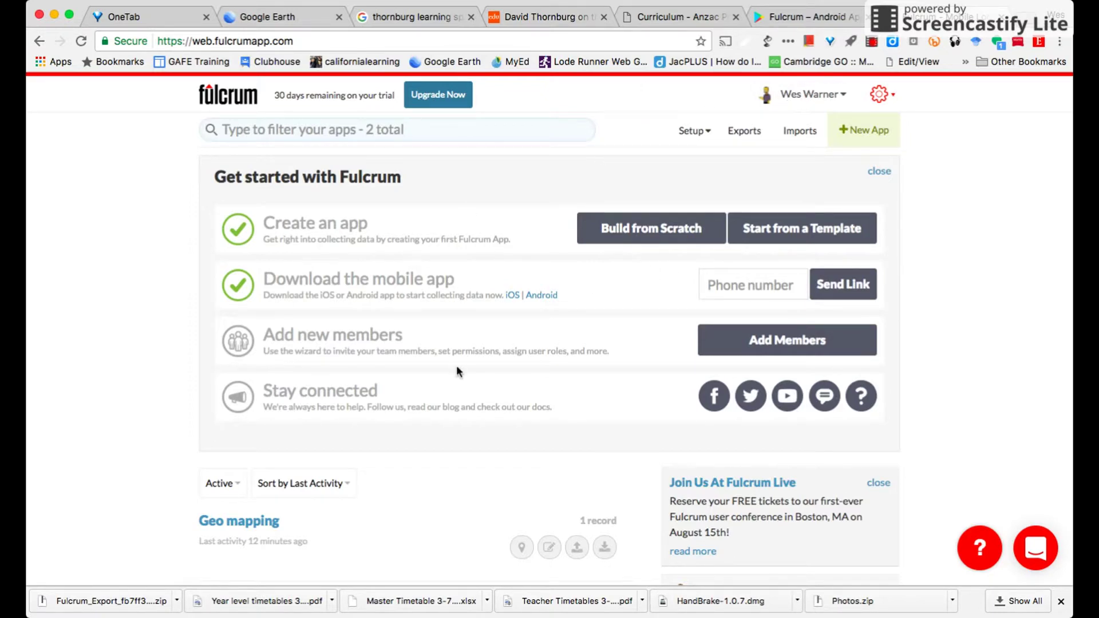
Step: Switch back to the Google Earth tab showing the 2017-07-04 placemark
{"action": "left_click", "coordinate": [284, 18]}
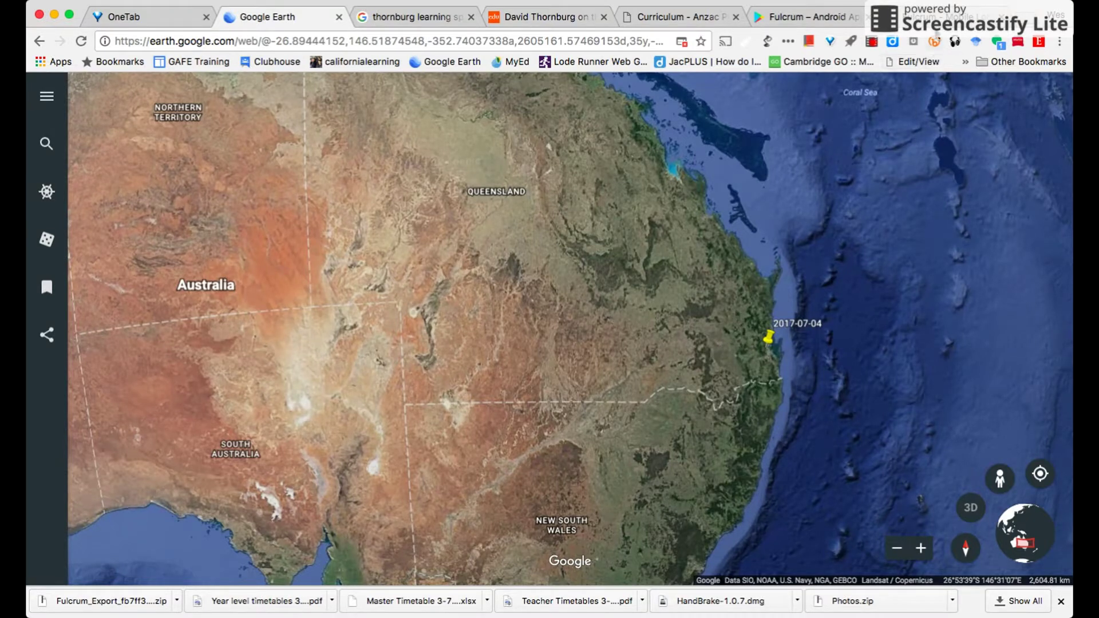
Step: Switch to the Fulcrum web dashboard tab listing the Geo mapping app with 1 record
{"action": "left_click", "coordinate": [810, 16]}
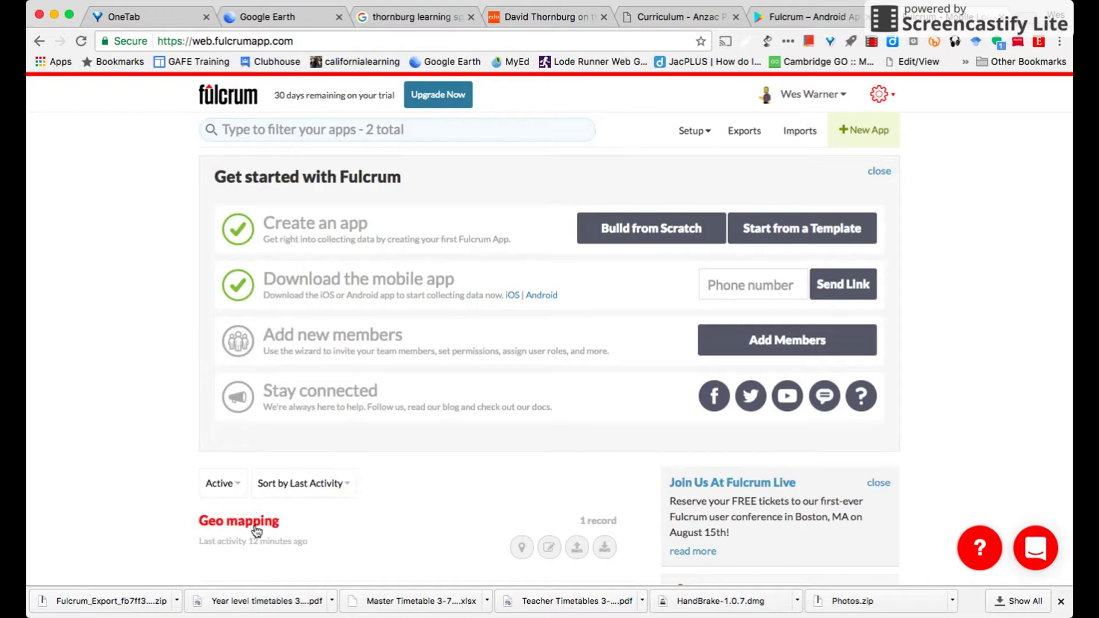
Step: Build a new app from scratch with a required 'Details of Event' text field followed by a Date field
{"action": "left_click", "coordinate": [645, 236]}
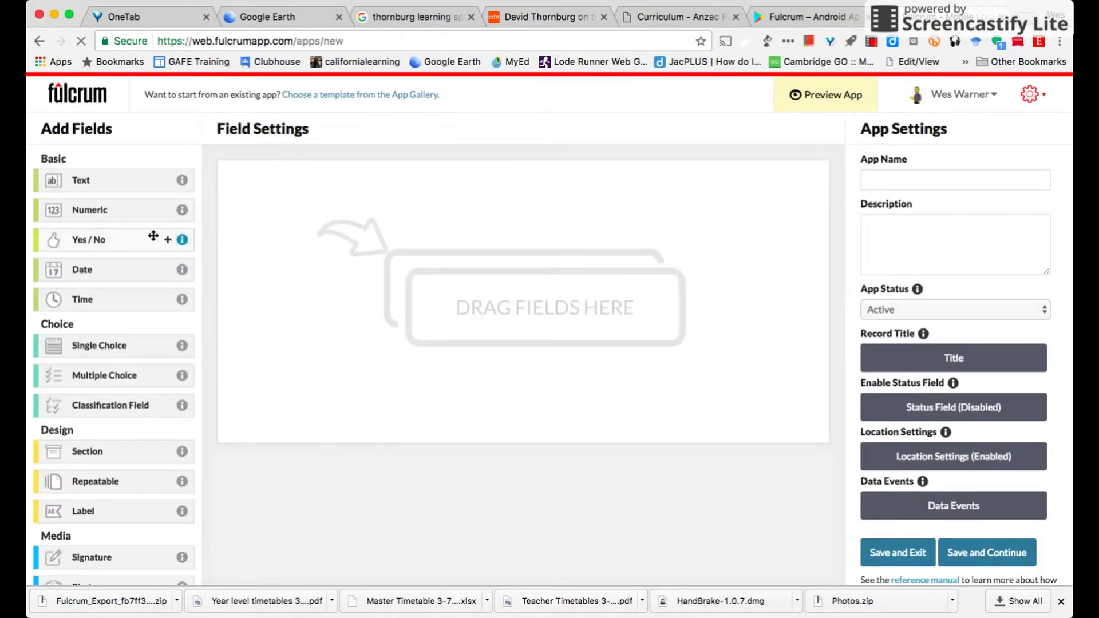
{"action": "left_click_drag", "start_coordinate": [103, 182], "coordinate": [277, 184]}
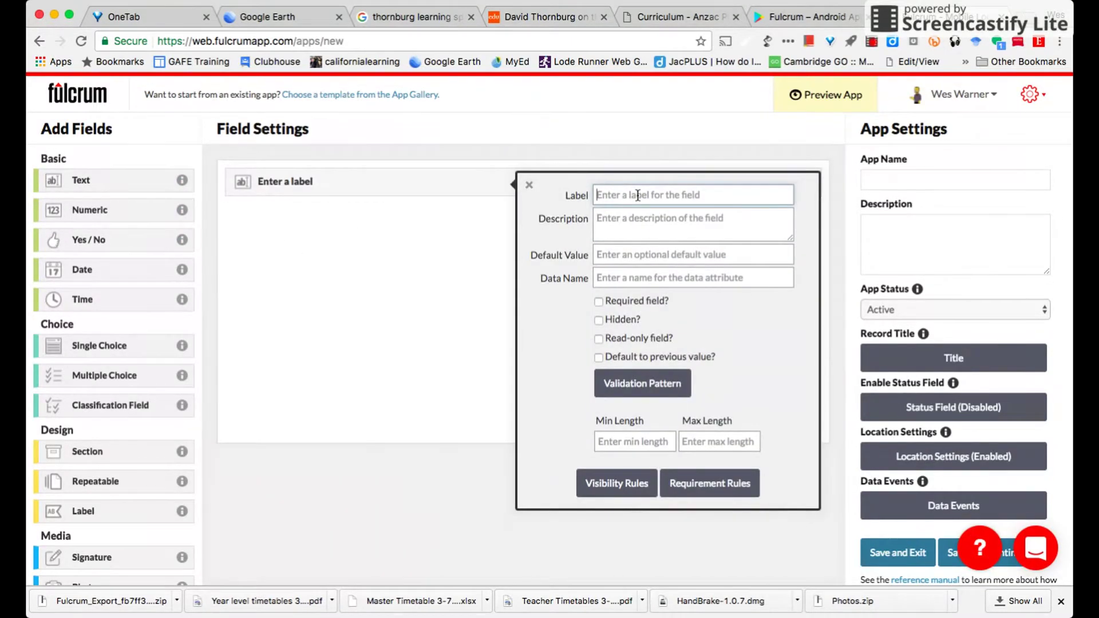
{"action": "type", "text": "D"}
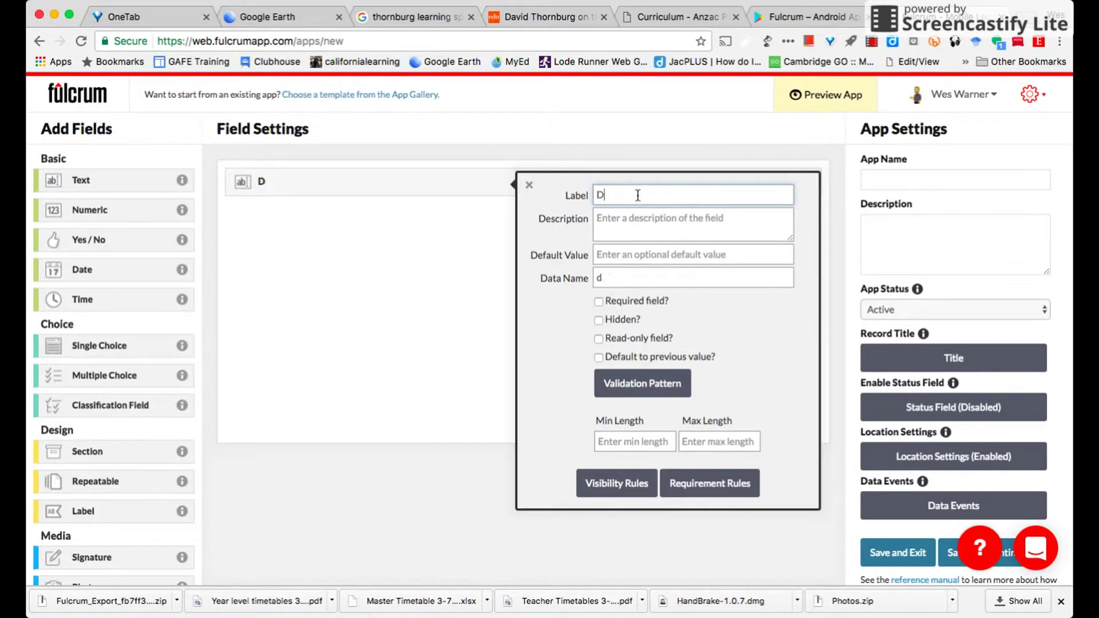
{"action": "type", "text": "etails of Event"}
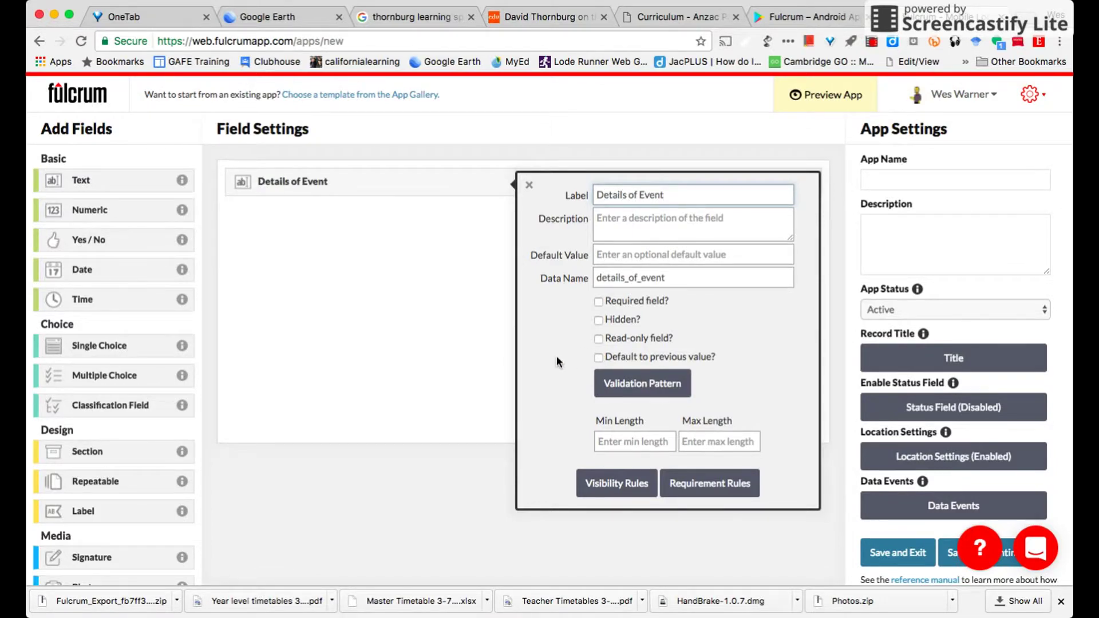
{"action": "left_click", "coordinate": [600, 303]}
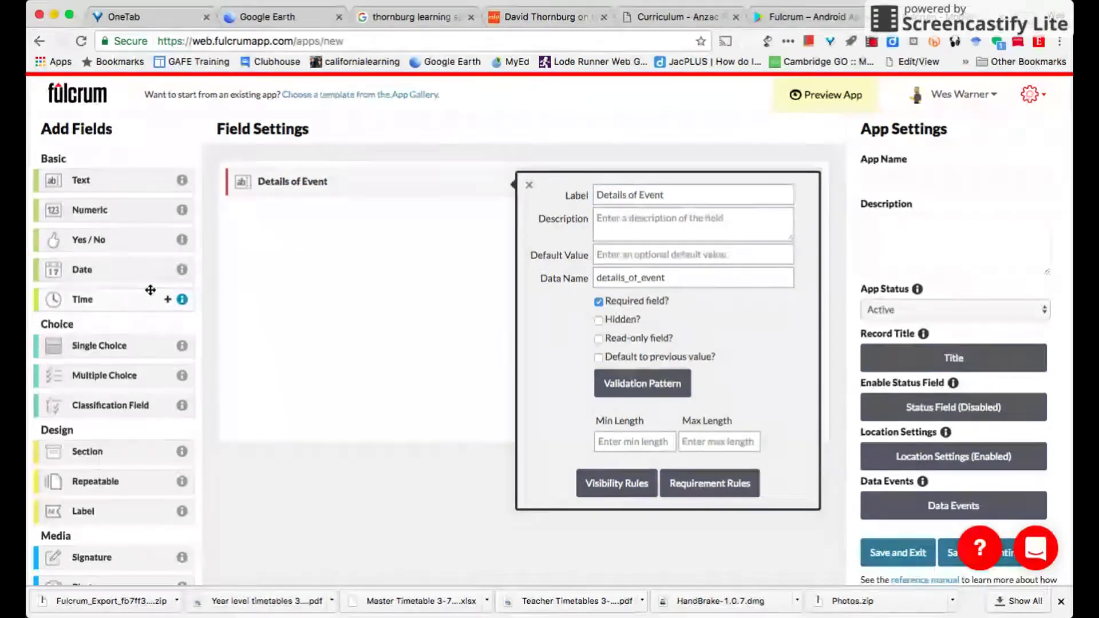
{"action": "left_click_drag", "start_coordinate": [123, 273], "coordinate": [309, 209]}
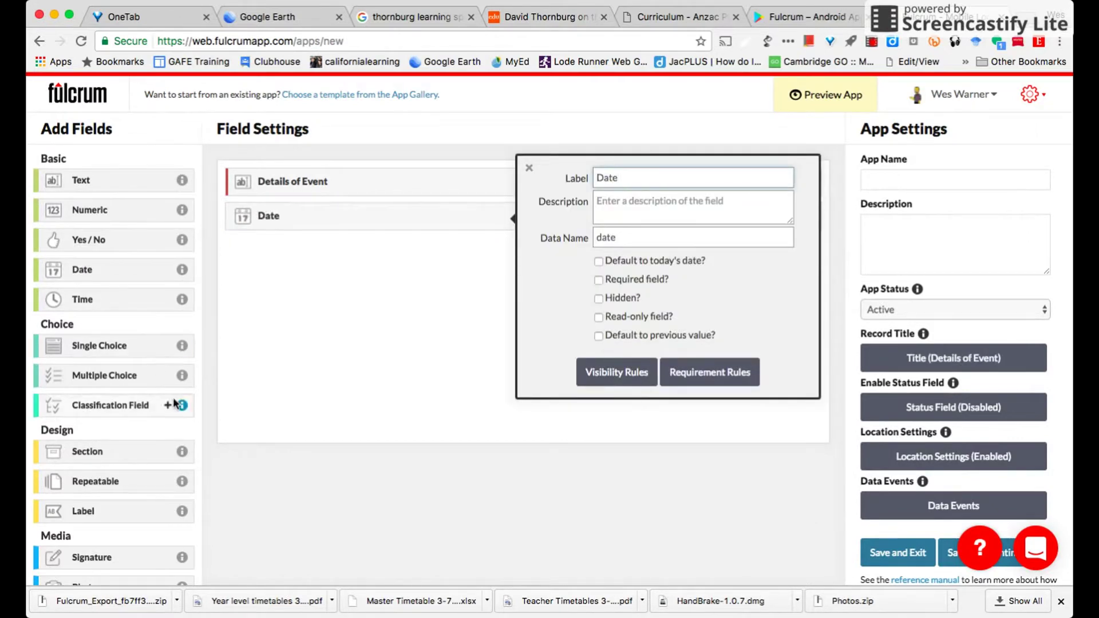
Step: Add Photos, Videos and Audio fields below Date, enabling GPS tracking on Audio
{"action": "scroll", "coordinate": [114, 432], "scroll_direction": "down", "scroll_amount": 5}
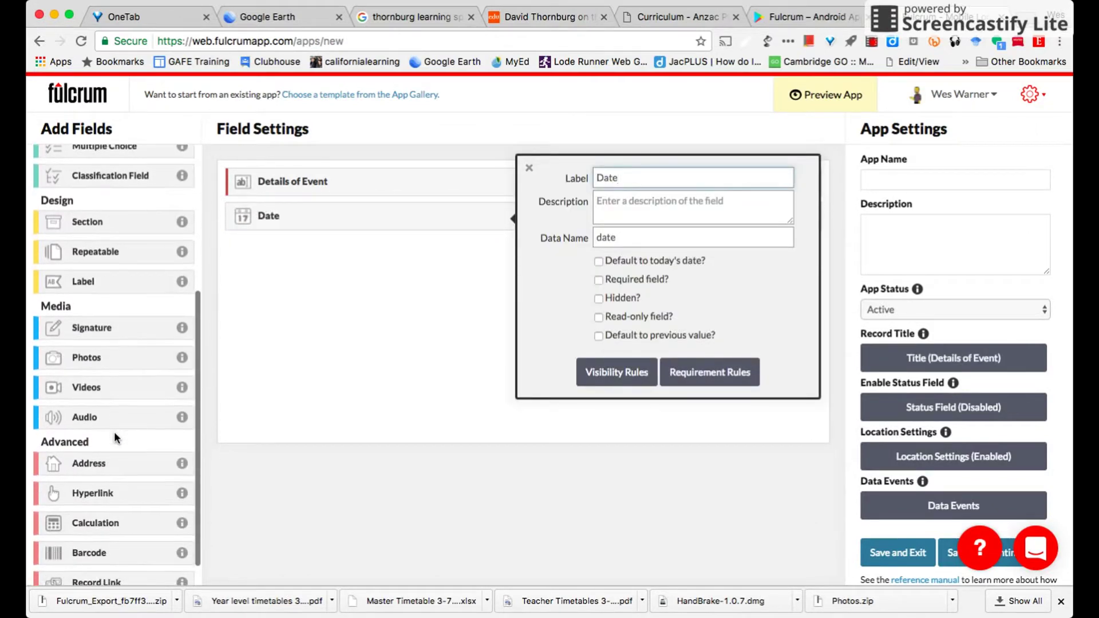
{"action": "left_click_drag", "start_coordinate": [108, 351], "coordinate": [318, 252]}
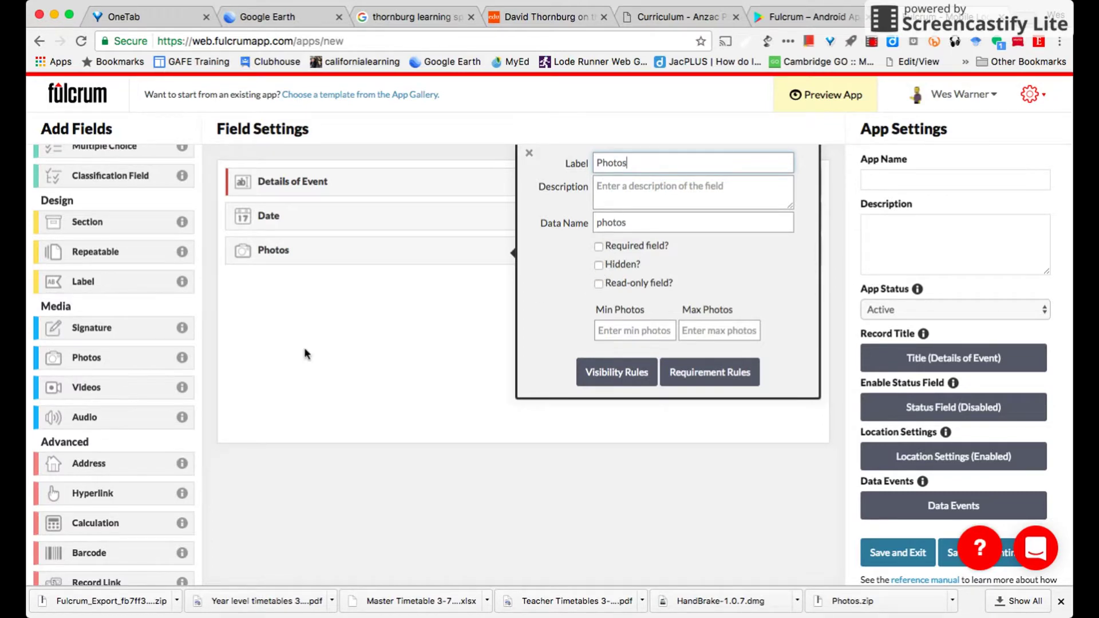
{"action": "left_click_drag", "start_coordinate": [182, 387], "coordinate": [296, 283]}
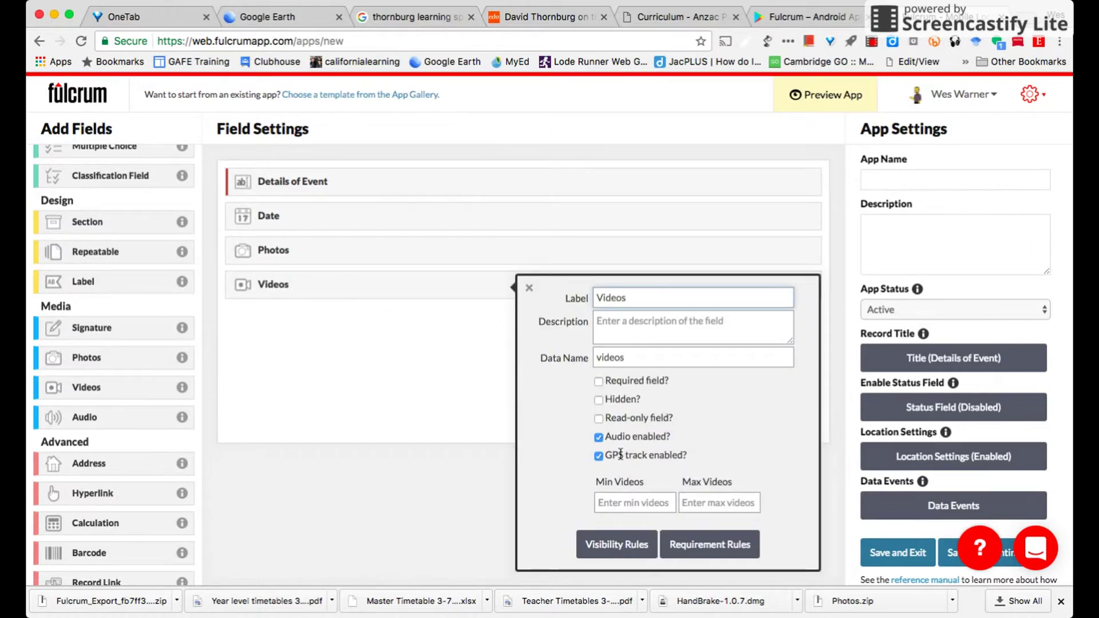
{"action": "left_click_drag", "start_coordinate": [134, 417], "coordinate": [338, 320]}
{"action": "left_click", "coordinate": [599, 469]}
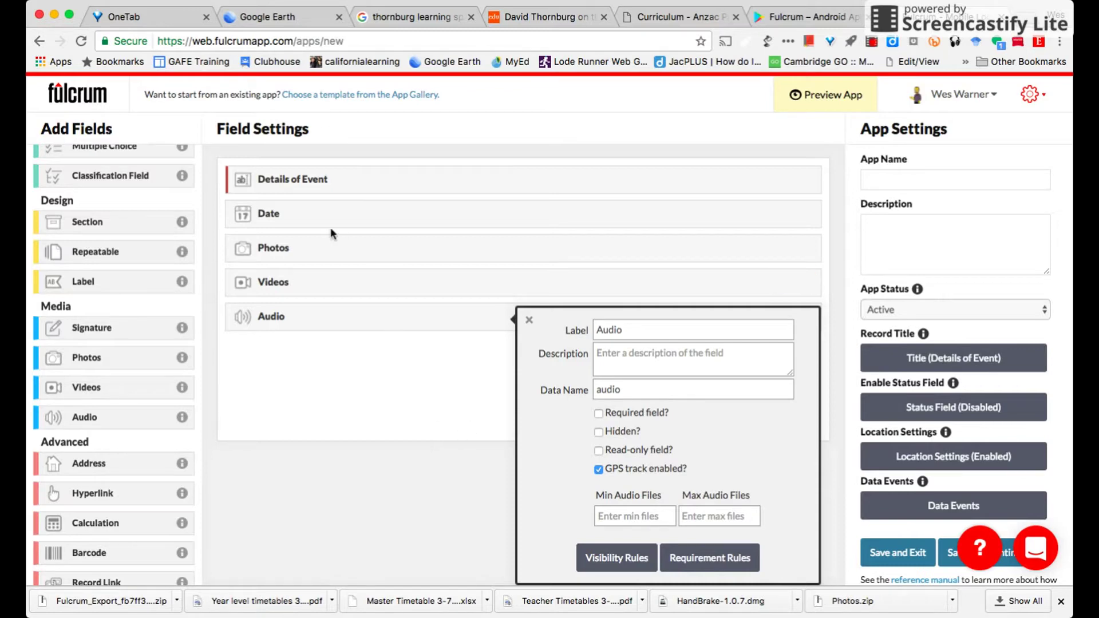
Step: Name the app 'Geo Tagged Event Take 2' and save and exit the builder
{"action": "left_click", "coordinate": [906, 181]}
{"action": "type", "text": "Geo Tagged Event Take 2"}
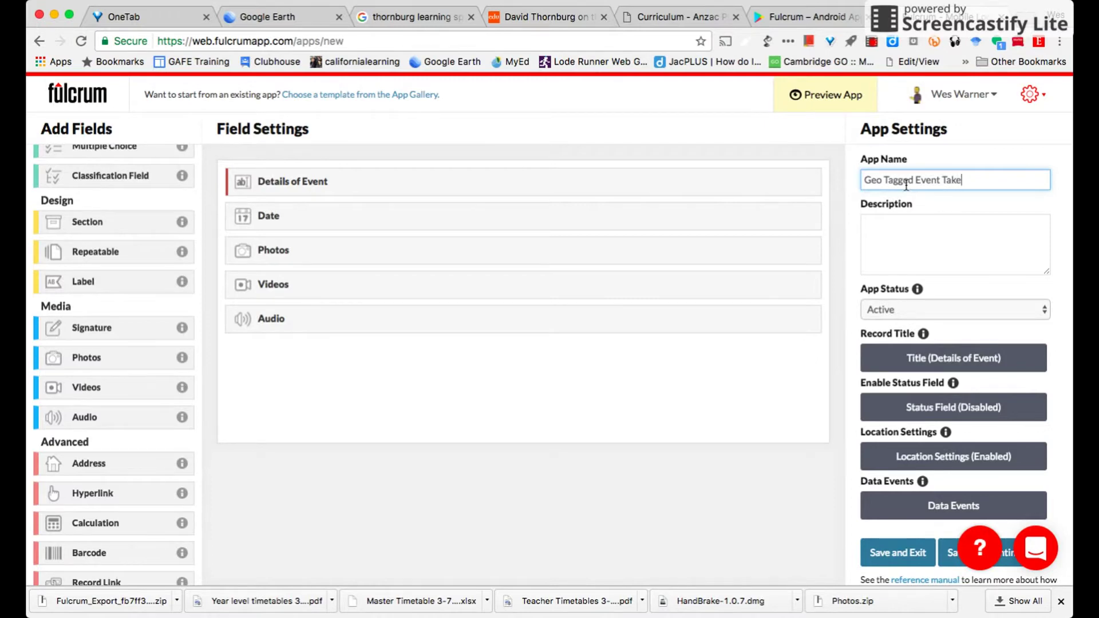
{"action": "left_click", "coordinate": [914, 240]}
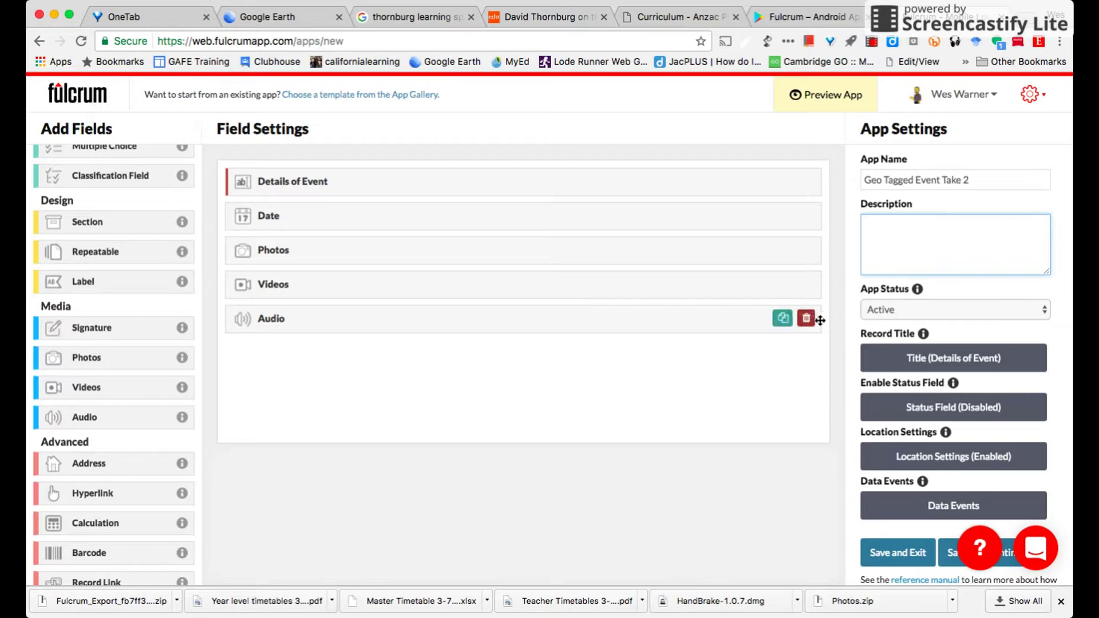
{"action": "scroll", "coordinate": [919, 420], "scroll_direction": "down", "scroll_amount": 2}
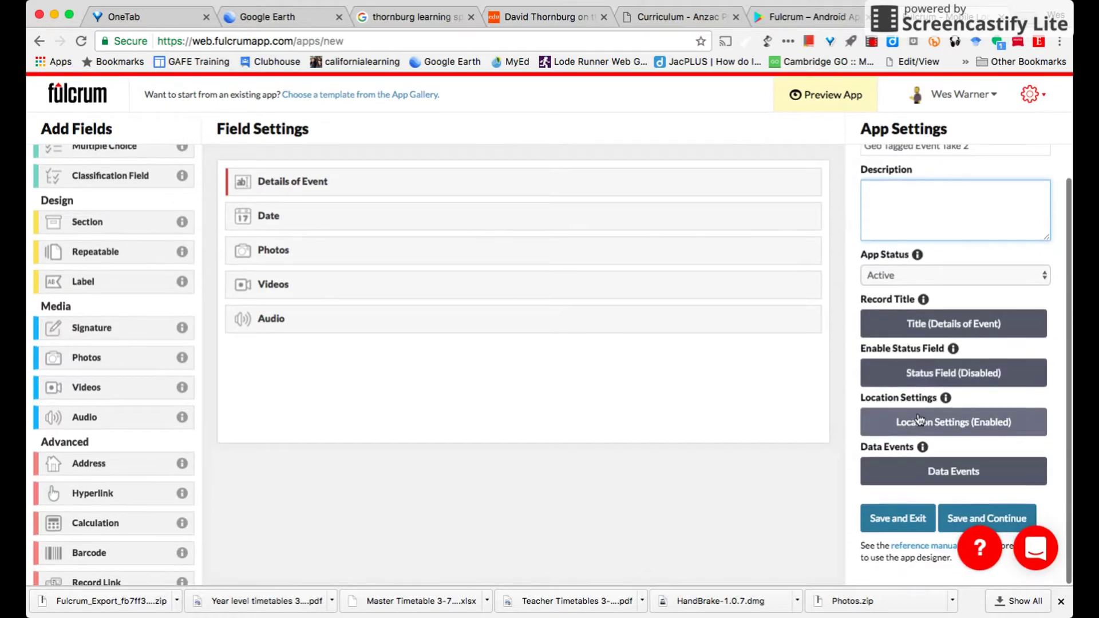
{"action": "left_click", "coordinate": [896, 521]}
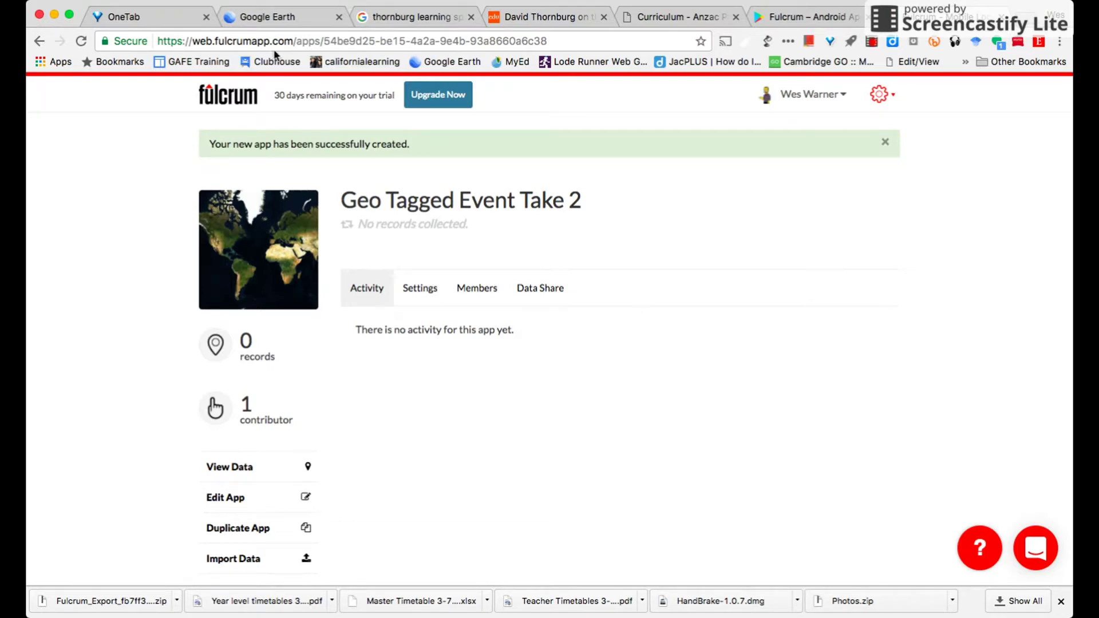
Step: Check the Google Earth tab, then return to the new app's Fulcrum page
{"action": "left_click", "coordinate": [292, 22]}
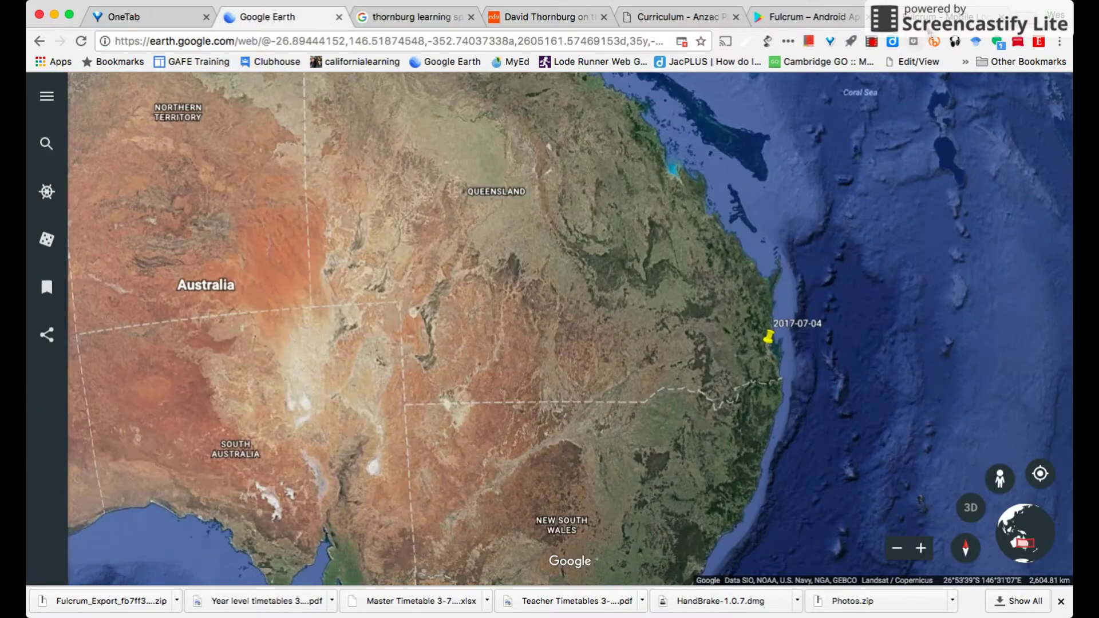
{"action": "left_click", "coordinate": [939, 16]}
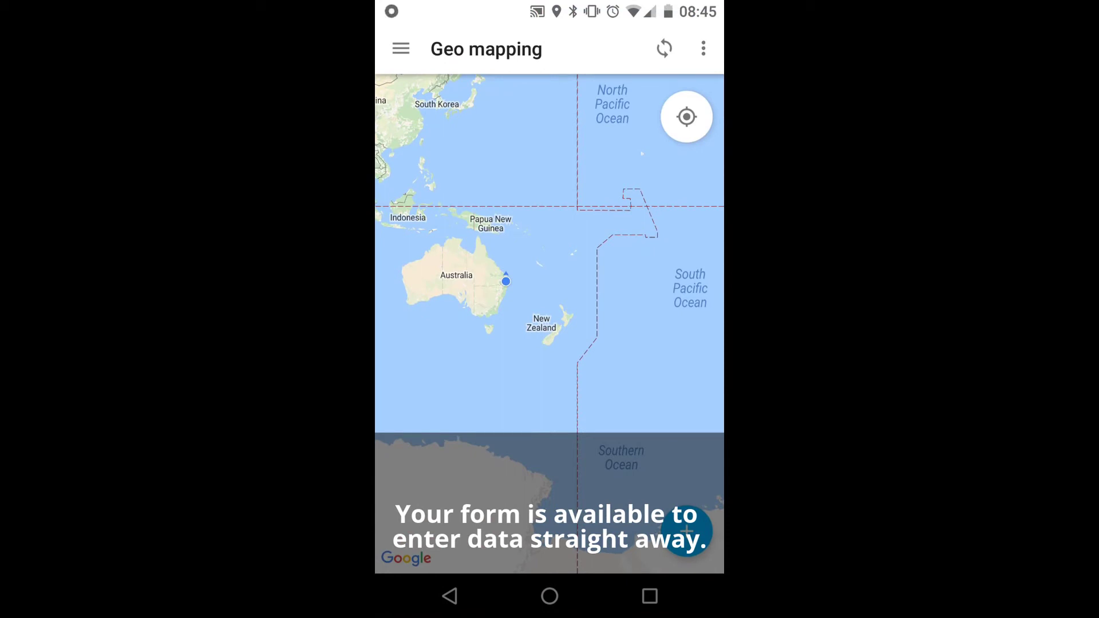
Step: Choose Geo Tagged Event Take 2 from the mobile app's list of apps
{"action": "left_click", "coordinate": [401, 48]}
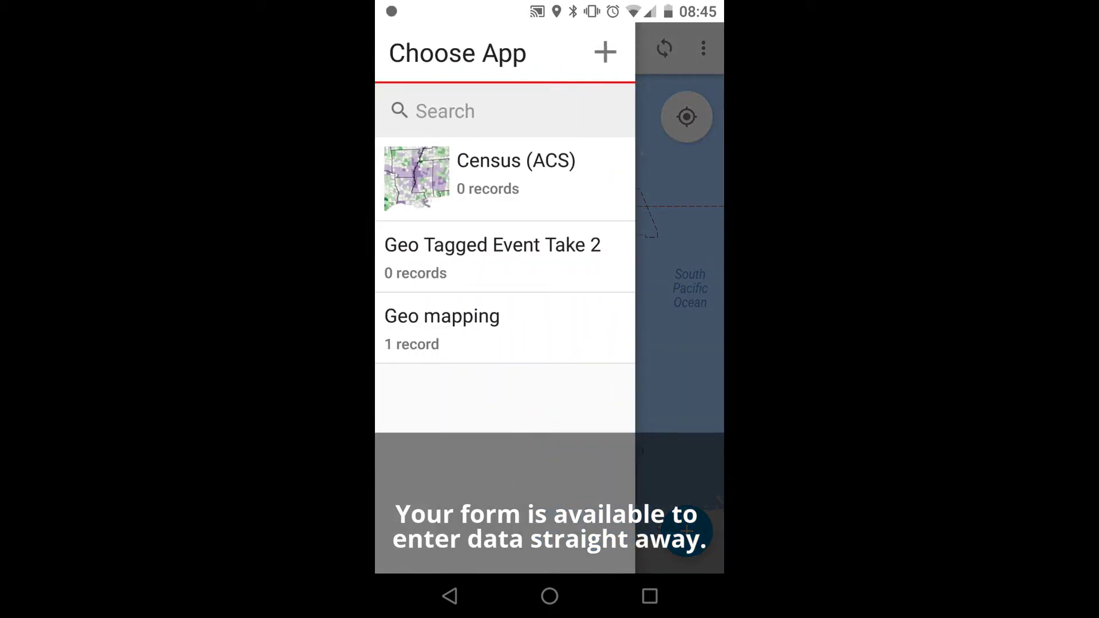
{"action": "left_click", "coordinate": [492, 252]}
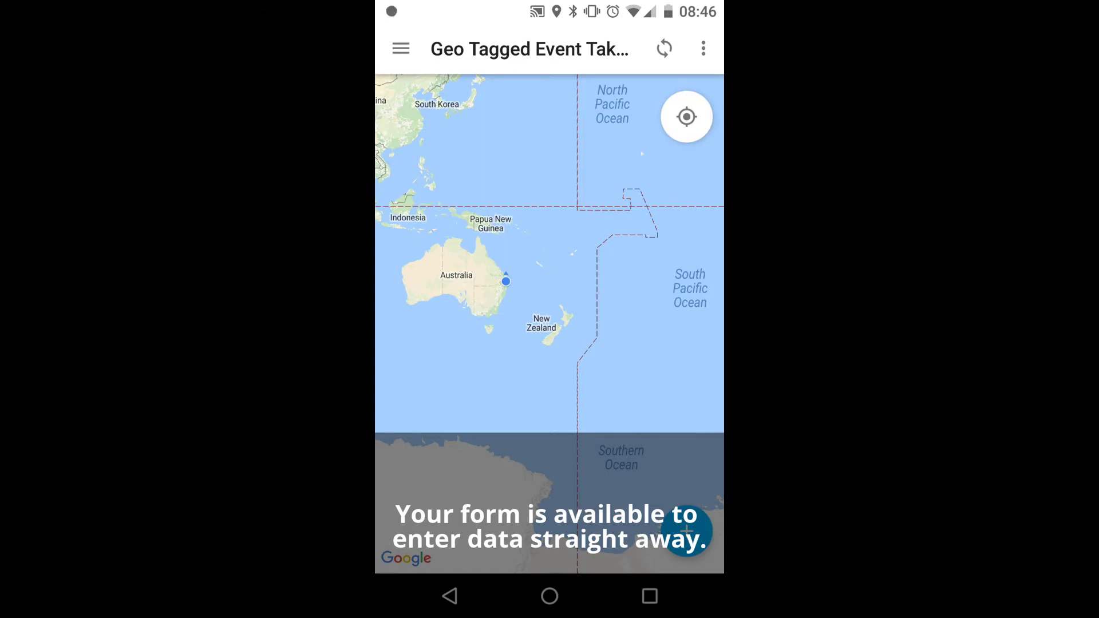
Step: Start a new record, enter 'Blh blaf' as Details of Event and pick a date
{"action": "left_click", "coordinate": [687, 532]}
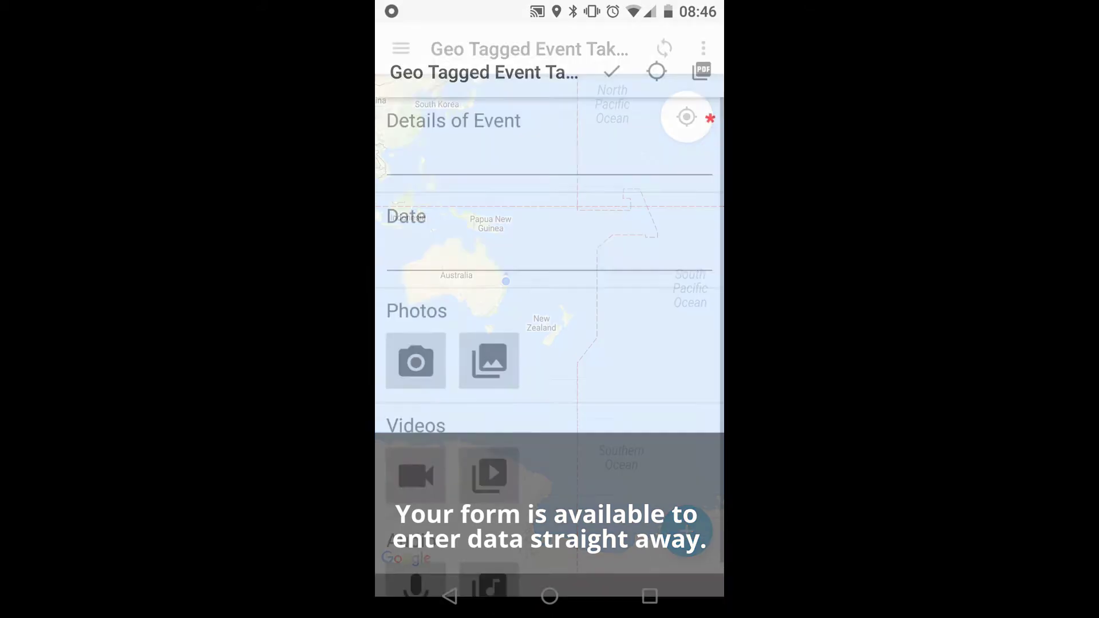
{"action": "left_click", "coordinate": [550, 137]}
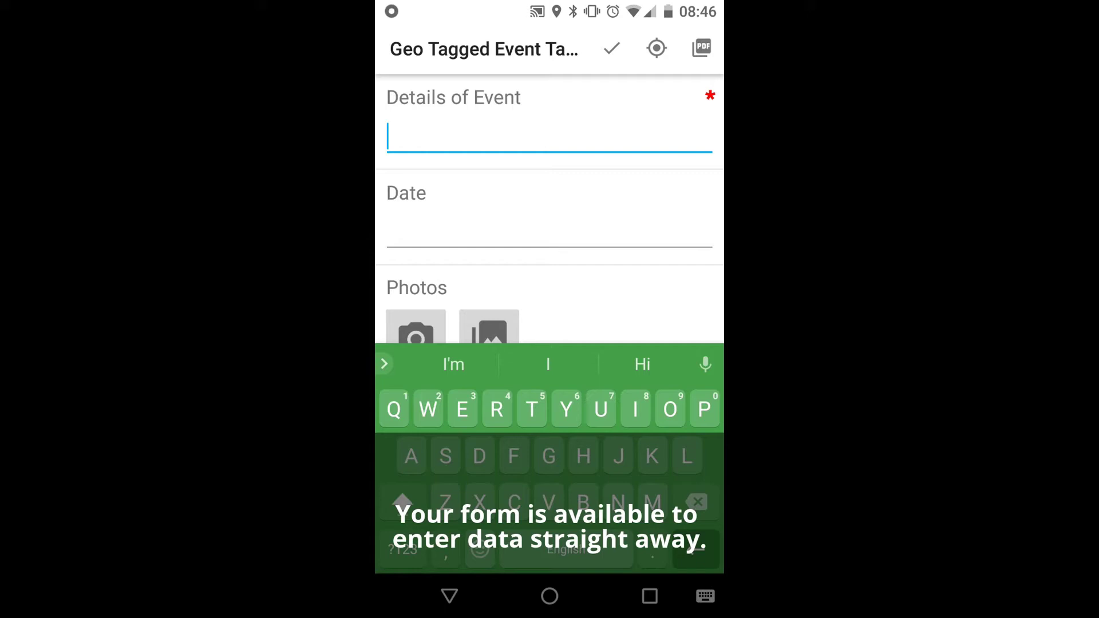
{"action": "type", "text": "Bla"}
{"action": "type", "text": "h"}
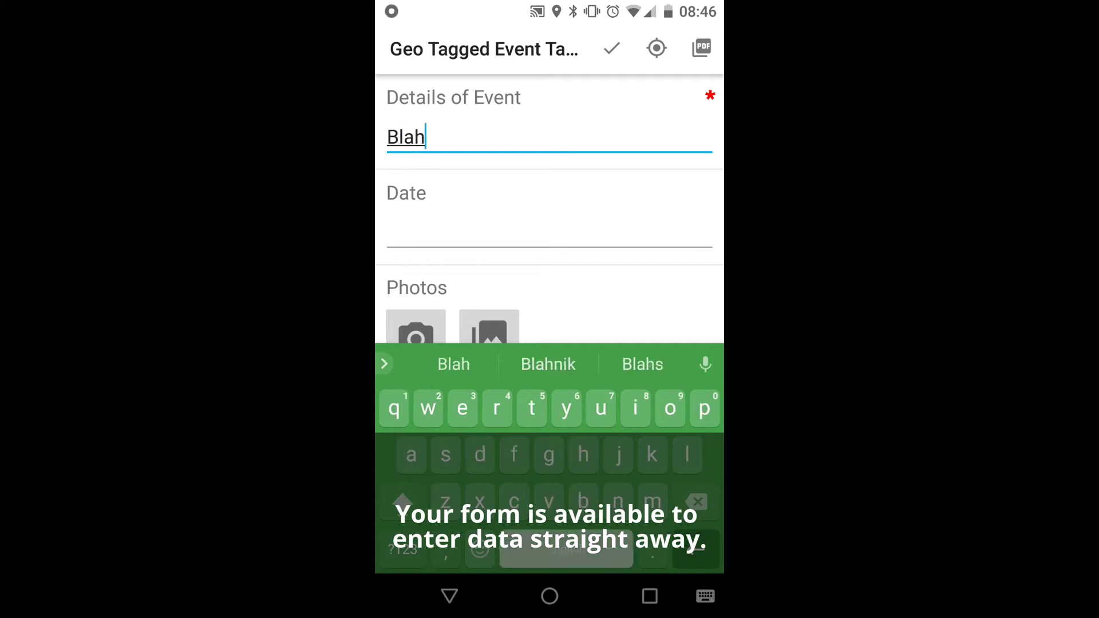
{"action": "type", "text": " blaf"}
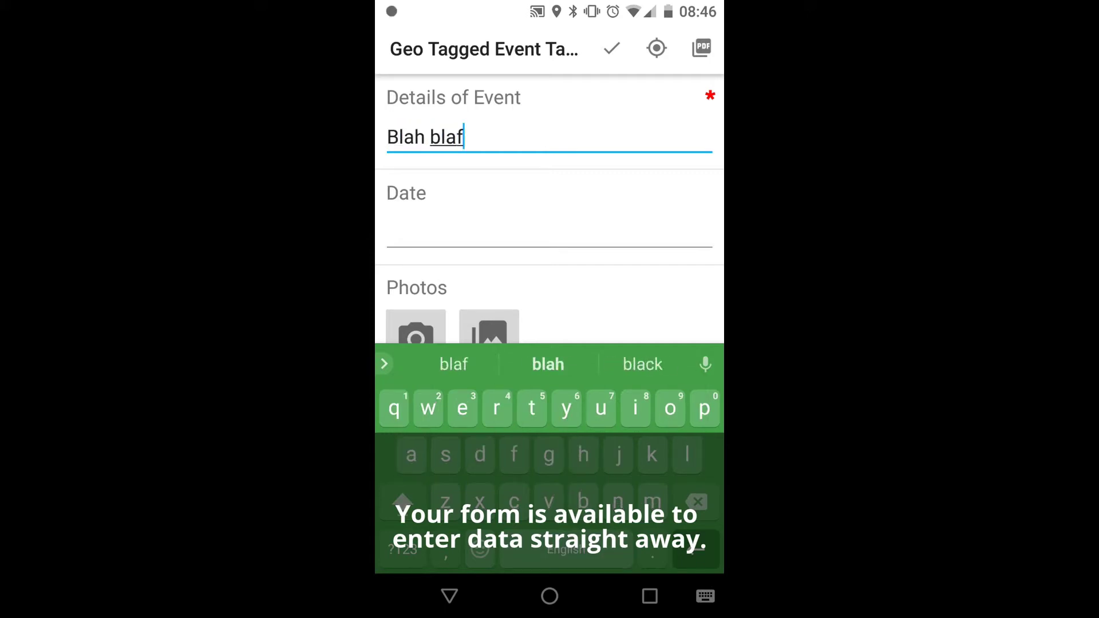
{"action": "left_click", "coordinate": [550, 232]}
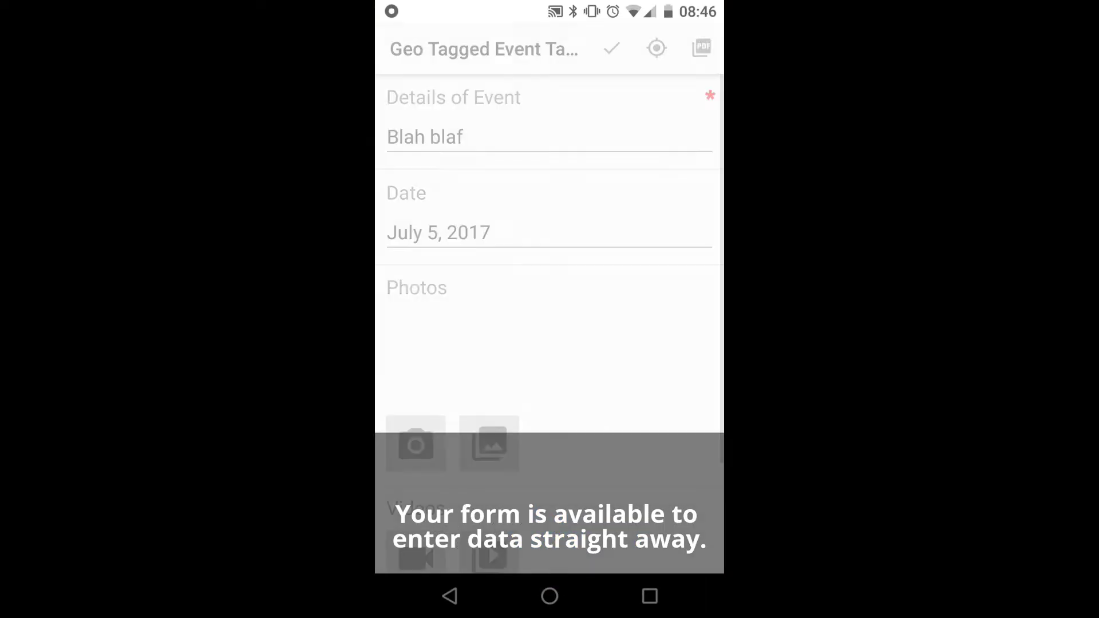
Step: Record a roughly three-second audio clip into the record and save it
{"action": "scroll", "coordinate": [550, 286], "scroll_direction": "down", "scroll_amount": 3}
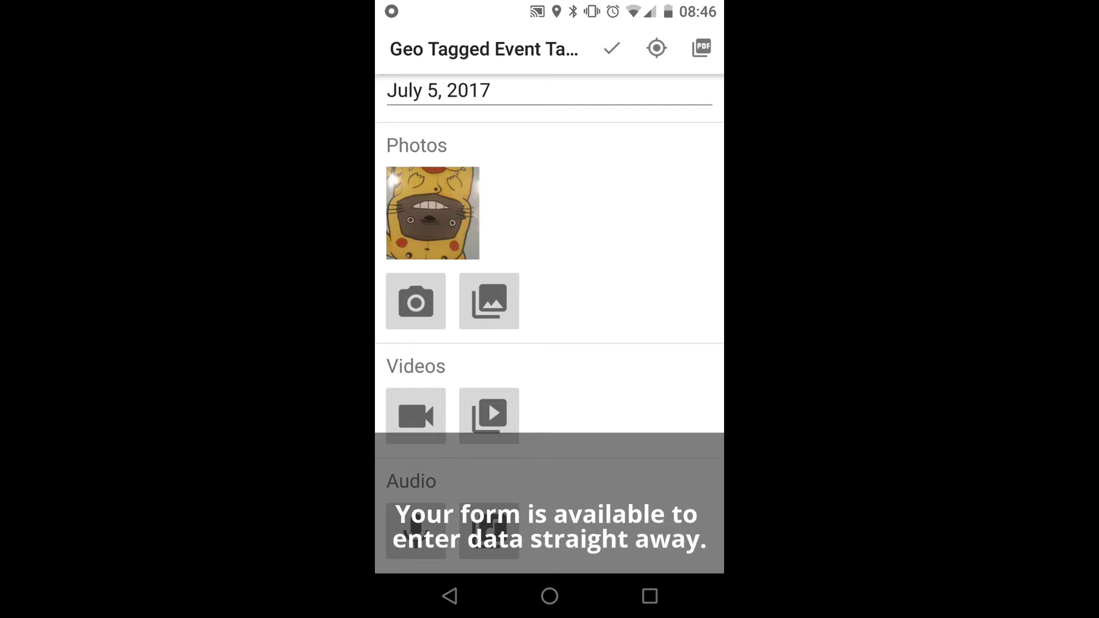
{"action": "left_click", "coordinate": [416, 530]}
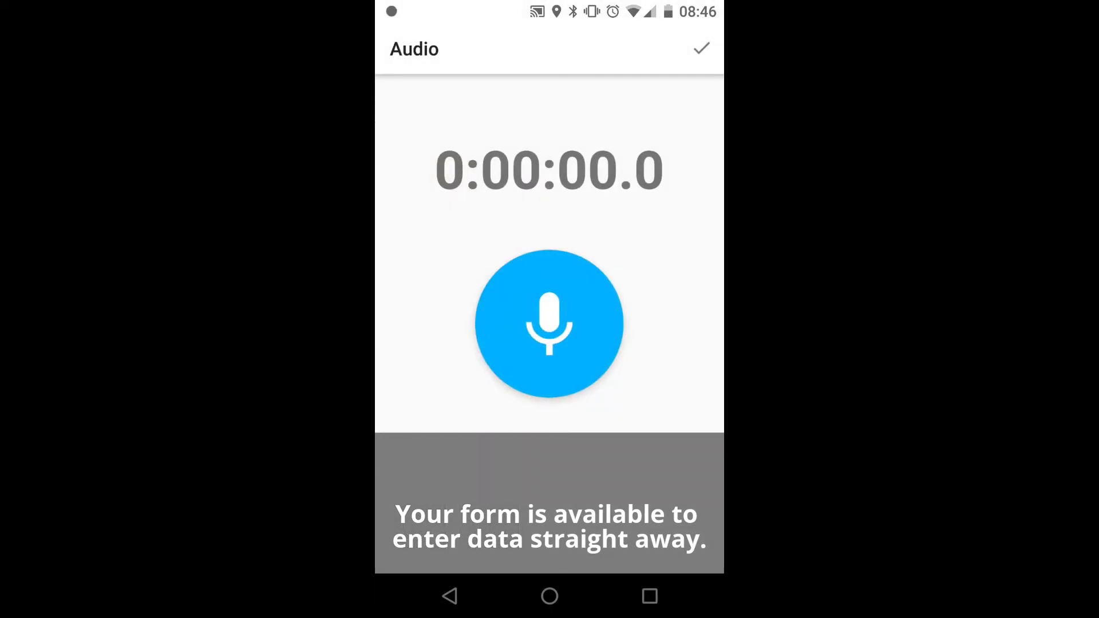
{"action": "left_click", "coordinate": [550, 323]}
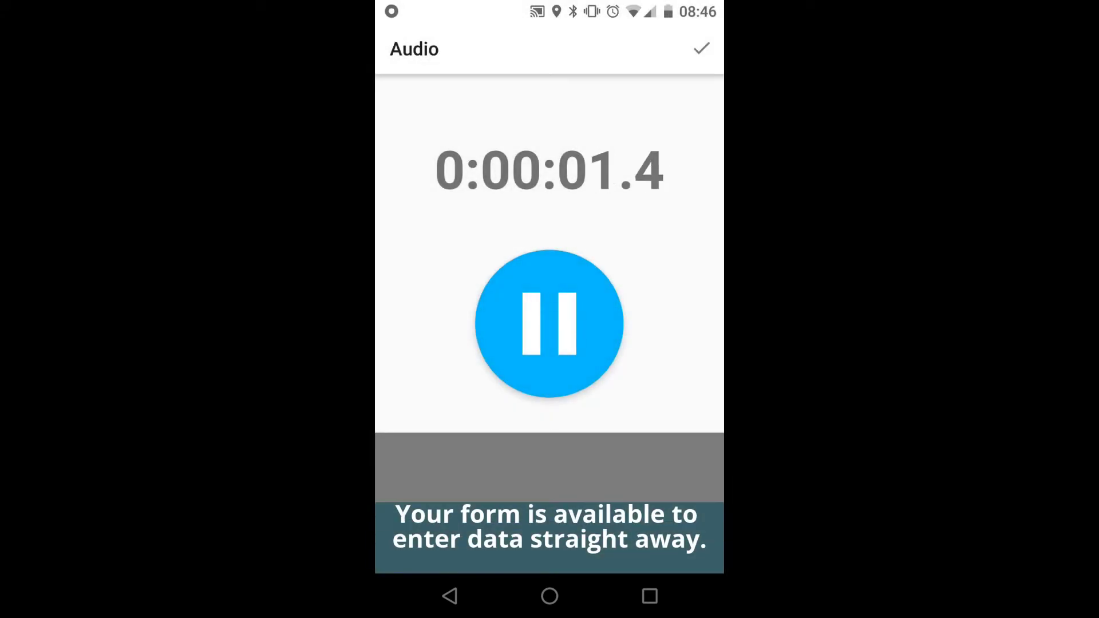
{"action": "left_click", "coordinate": [549, 323]}
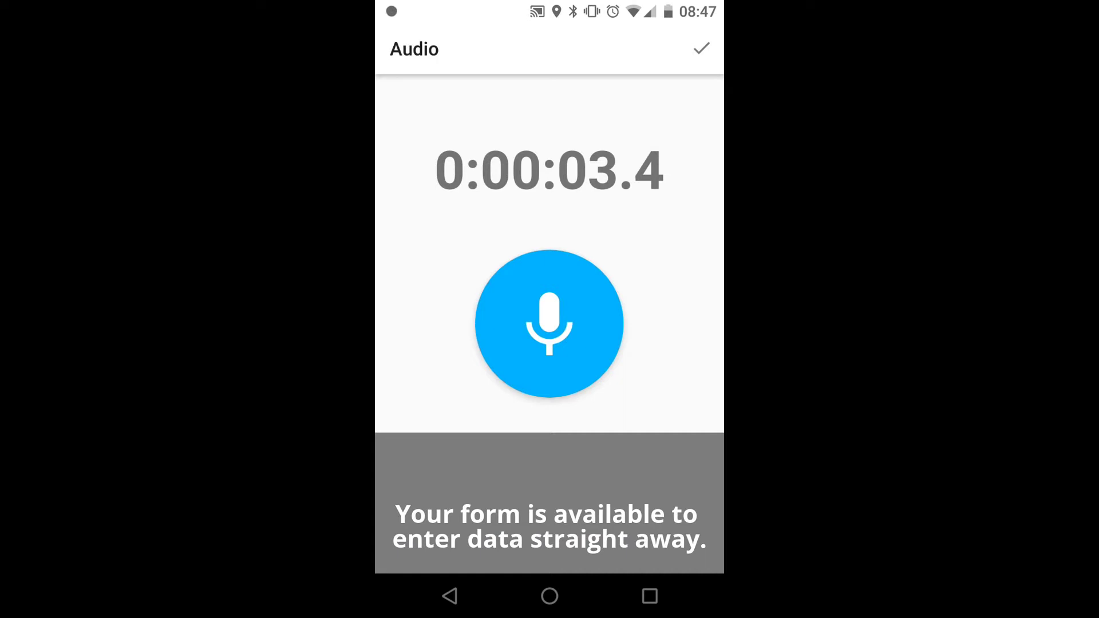
{"action": "left_click", "coordinate": [702, 48]}
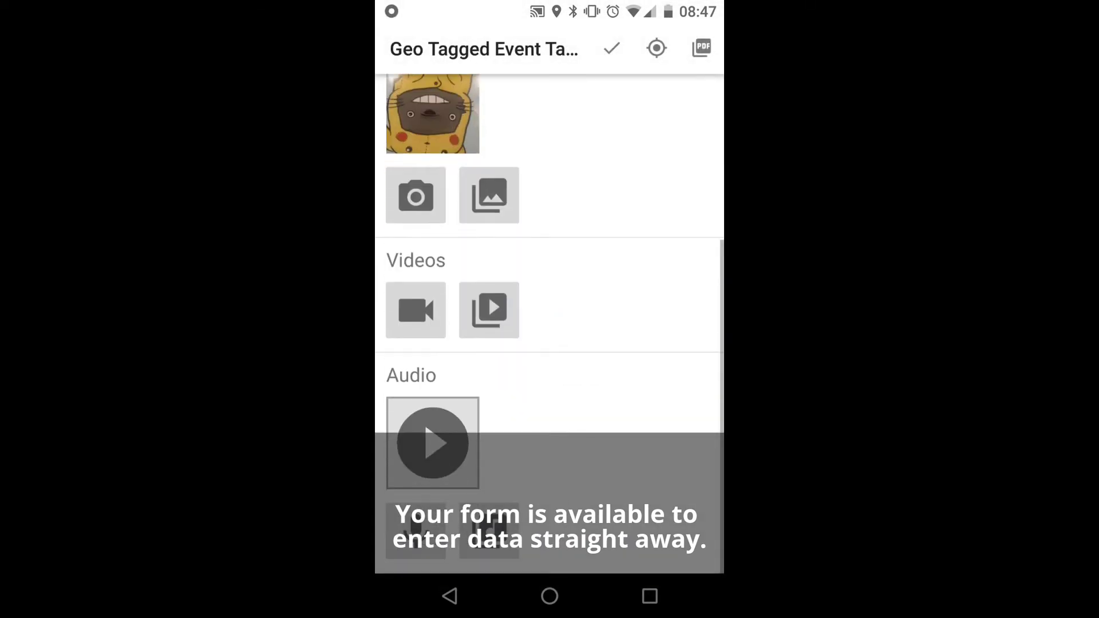
{"action": "scroll", "coordinate": [549, 323], "scroll_direction": "up", "scroll_amount": 5}
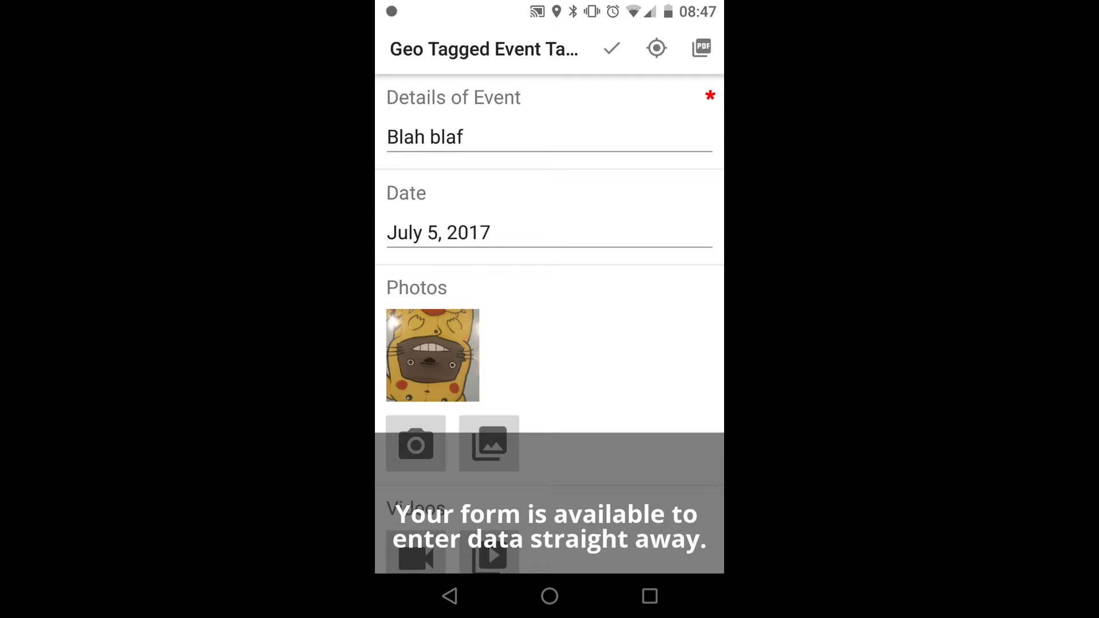
{"action": "left_click", "coordinate": [612, 48]}
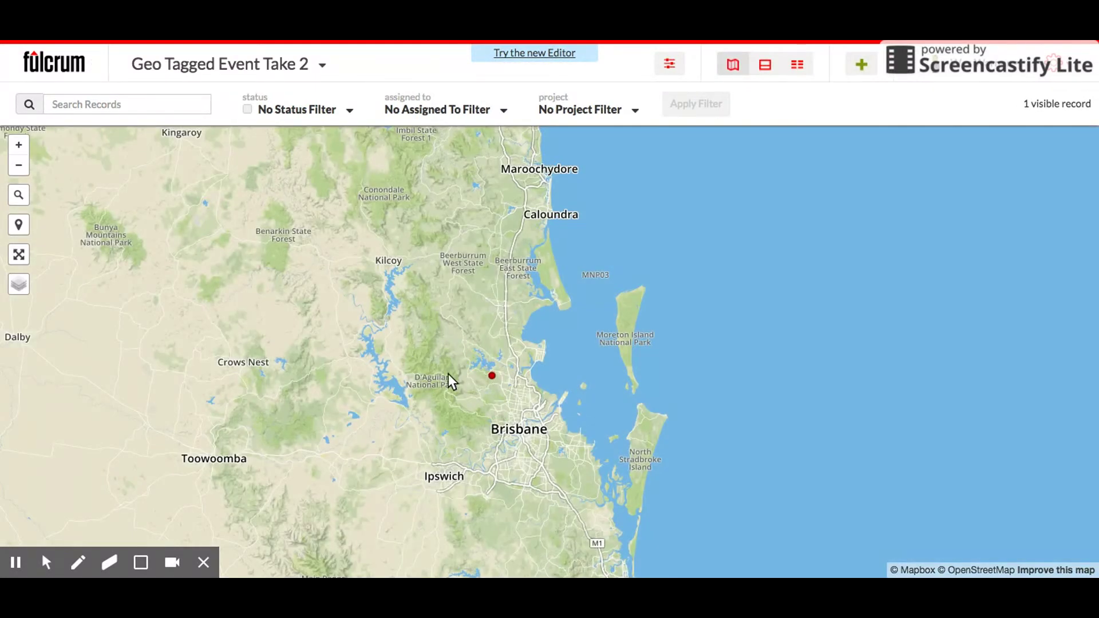
{"action": "left_click", "coordinate": [493, 378]}
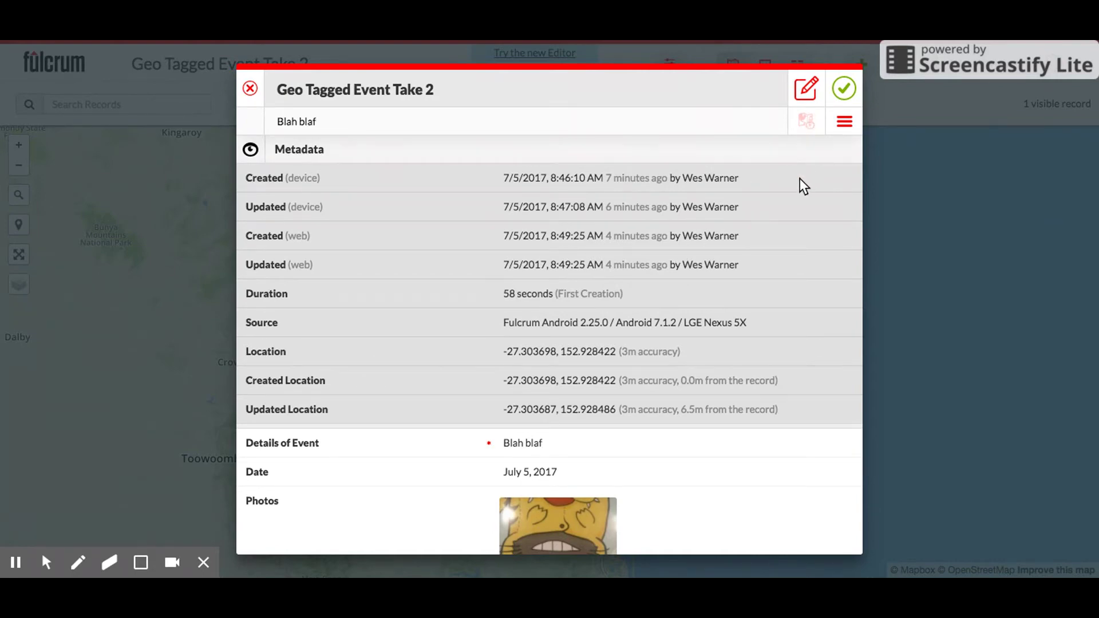
{"action": "scroll", "coordinate": [778, 303], "scroll_direction": "down", "scroll_amount": 3}
{"action": "scroll", "coordinate": [779, 303], "scroll_direction": "down", "scroll_amount": 2}
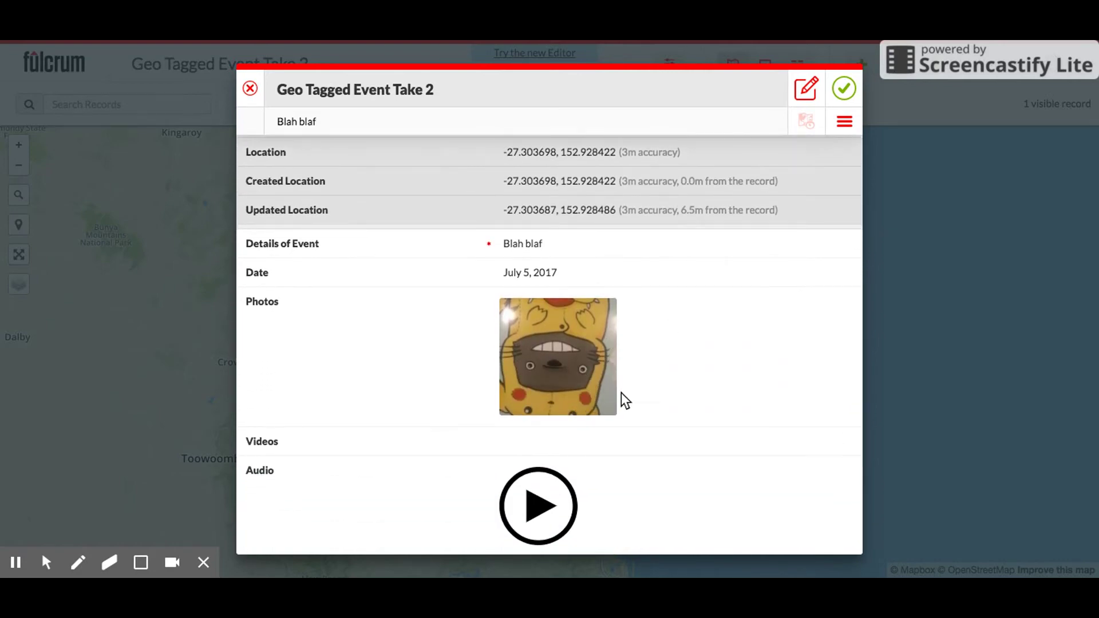
{"action": "scroll", "coordinate": [667, 383], "scroll_direction": "down", "scroll_amount": 1}
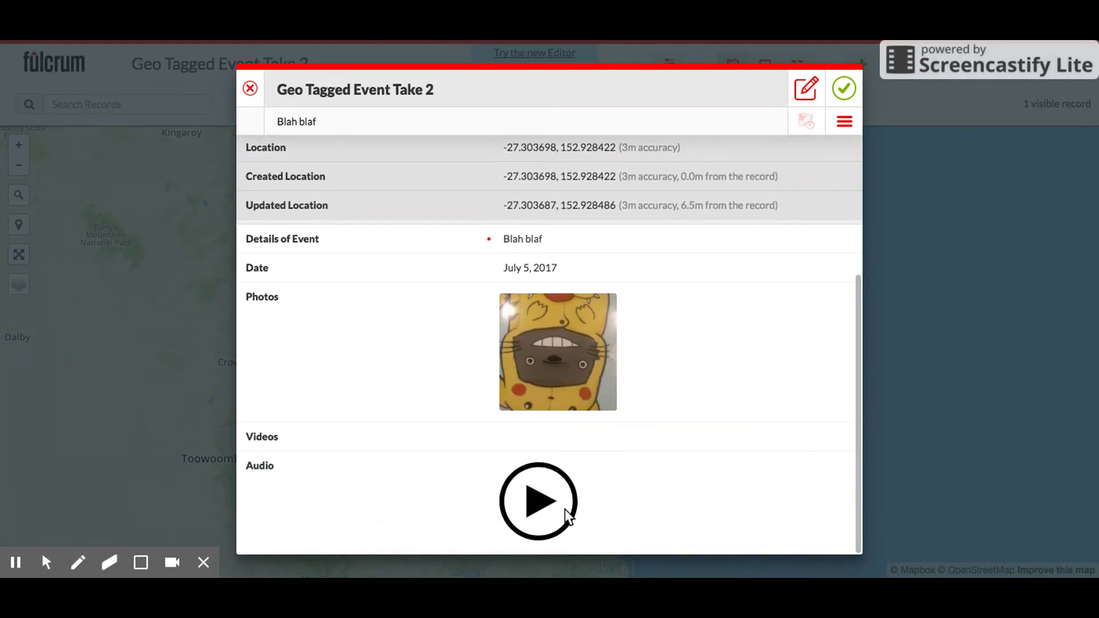
{"action": "left_click", "coordinate": [540, 512]}
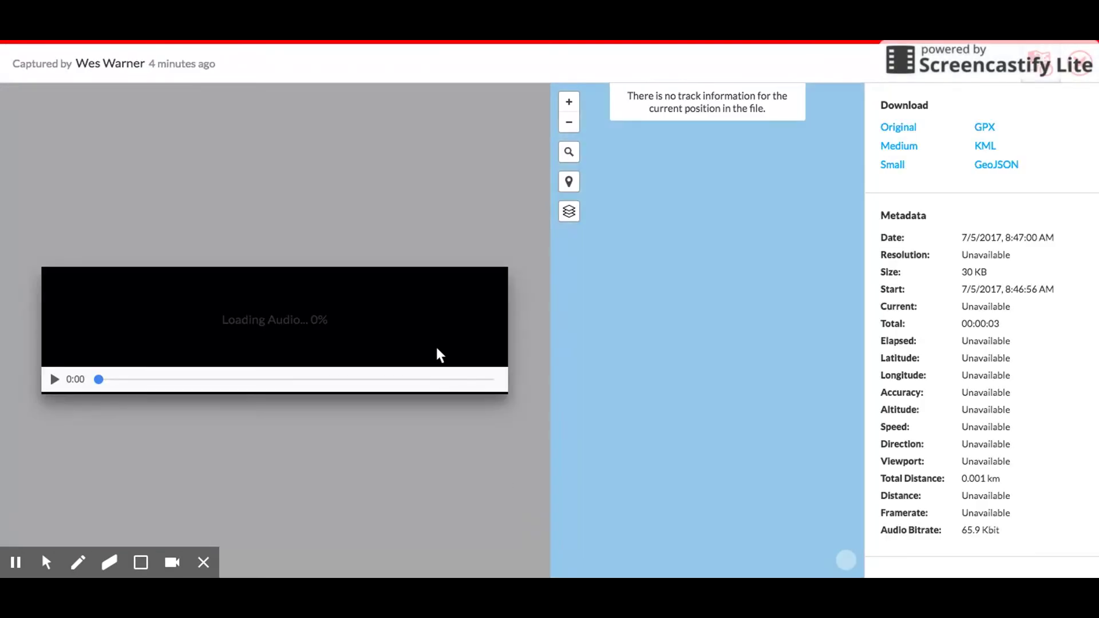
{"action": "left_click", "coordinate": [56, 382]}
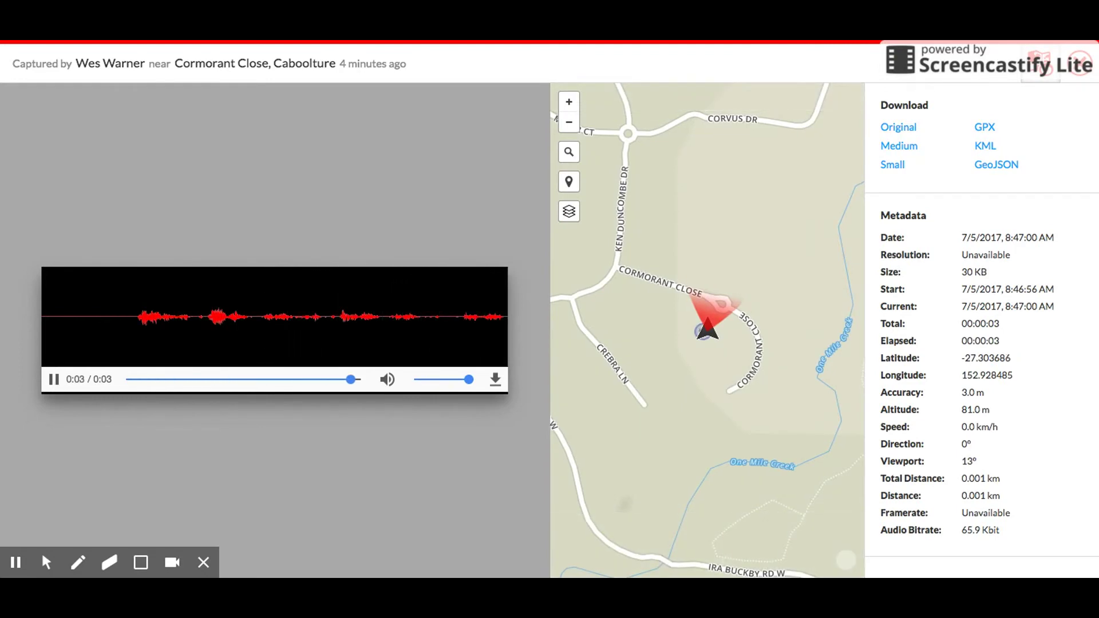
{"action": "left_click", "coordinate": [54, 379]}
{"action": "key", "text": "ctrl+w"}
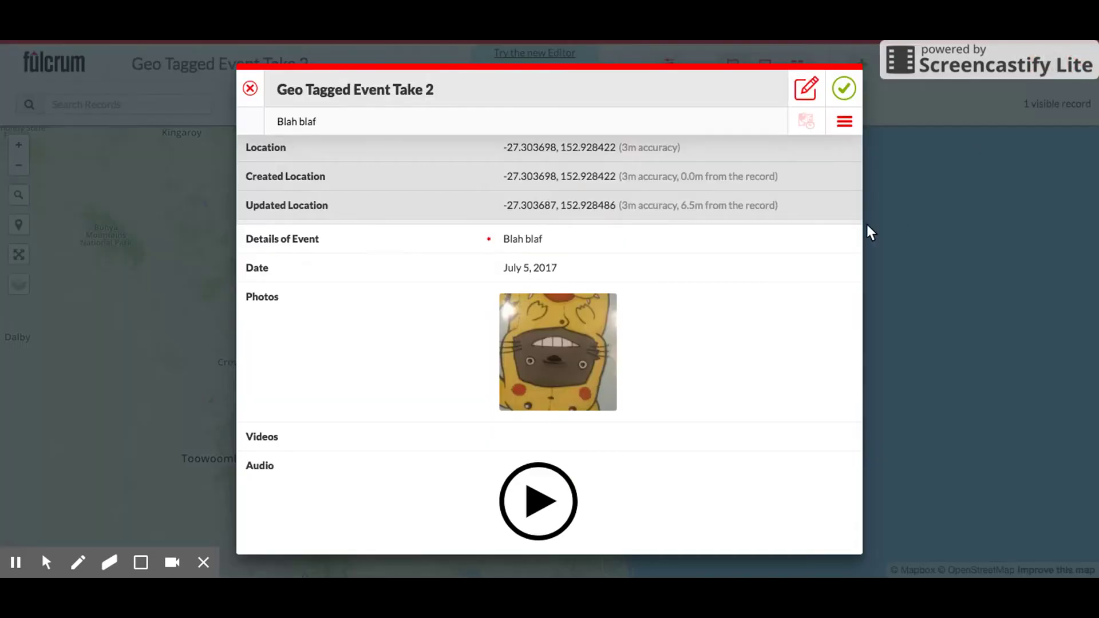
{"action": "left_click", "coordinate": [848, 96]}
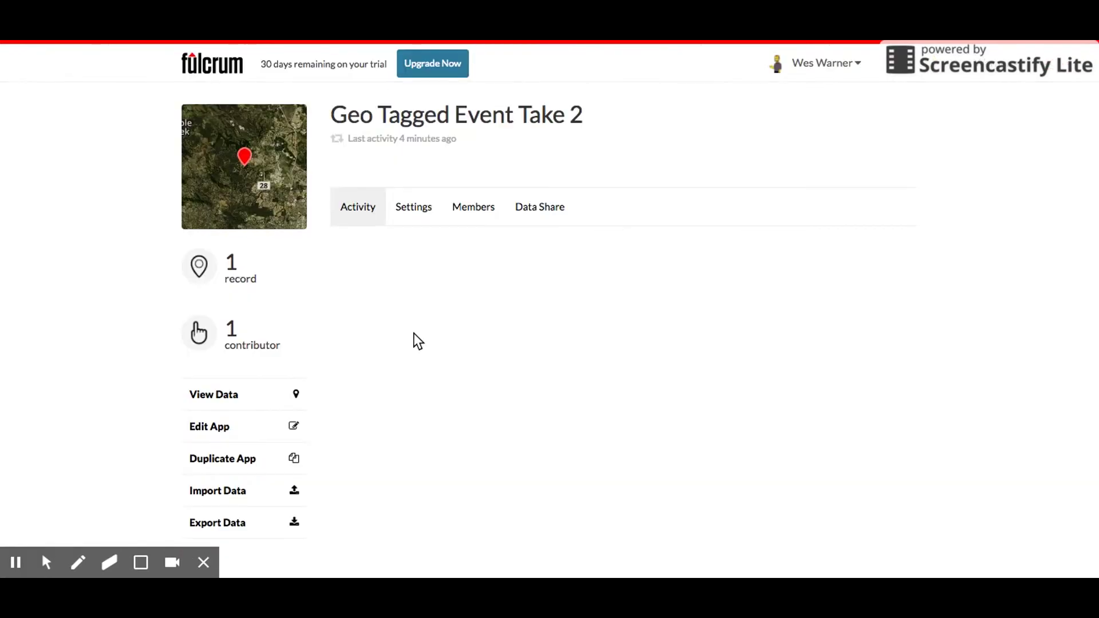
Step: Start a data export of Geo Tagged Event Take 2 with KML (.kml) as the file format
{"action": "scroll", "coordinate": [416, 341], "scroll_direction": "down", "scroll_amount": 2}
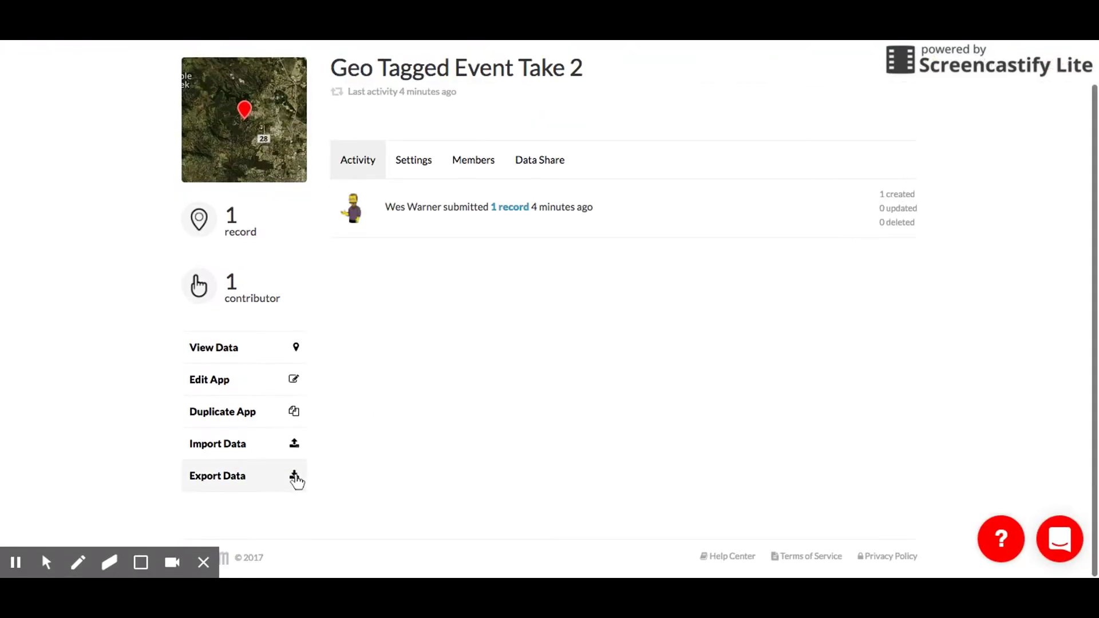
{"action": "left_click", "coordinate": [296, 479]}
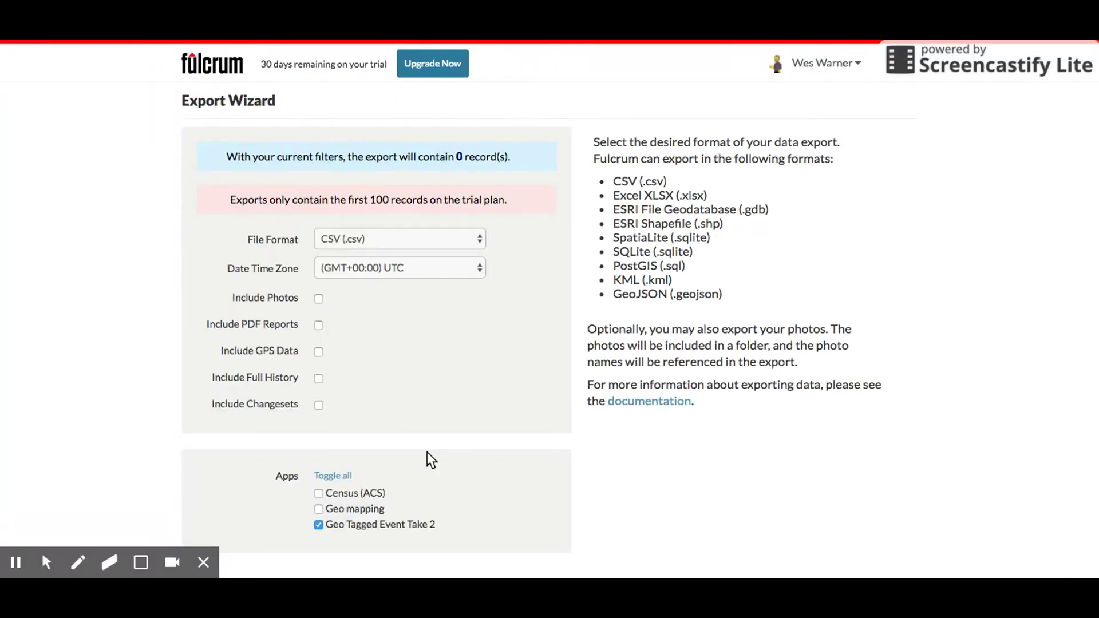
{"action": "left_click", "coordinate": [474, 239]}
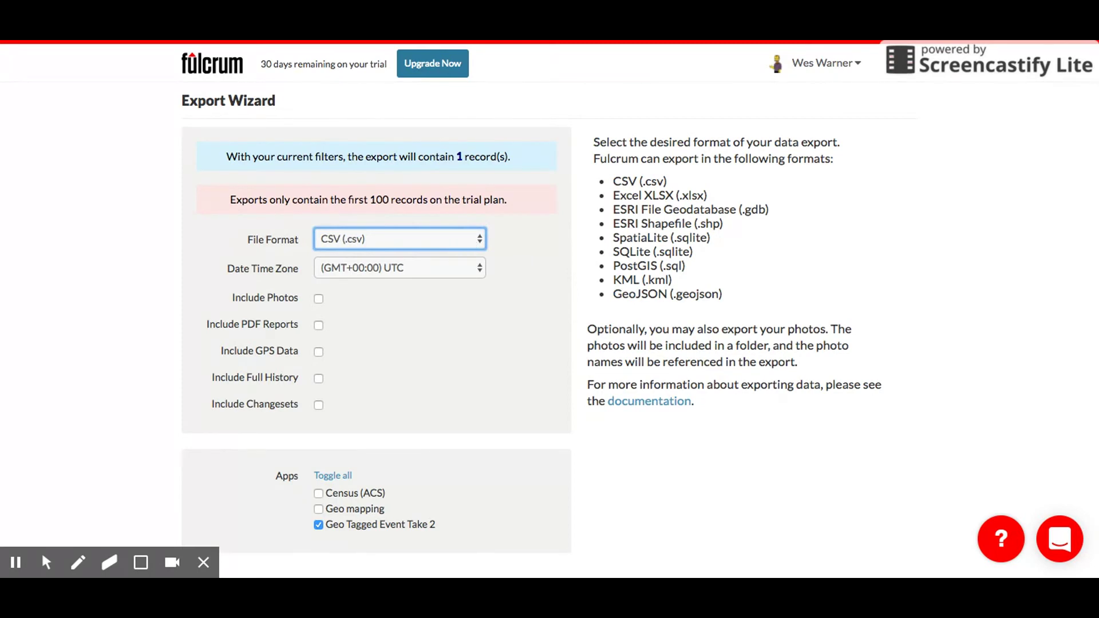
{"action": "left_click", "coordinate": [446, 344]}
Step: Include photos, GPS data, changesets and PDF reports, then confirm and start the KML export
{"action": "left_click", "coordinate": [319, 298]}
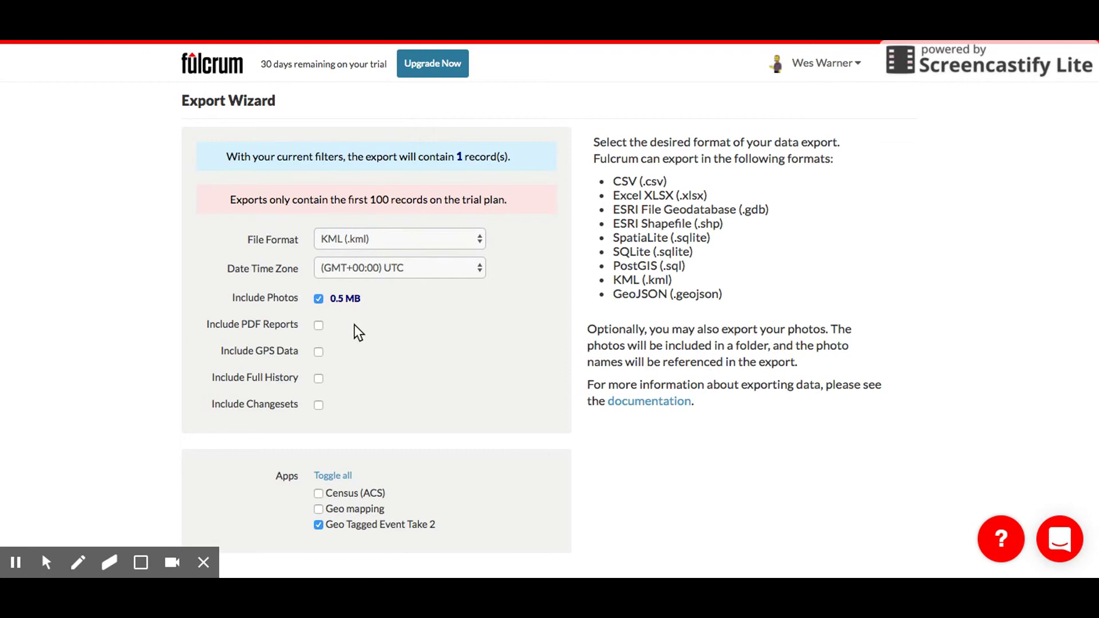
{"action": "left_click", "coordinate": [319, 352]}
{"action": "left_click", "coordinate": [318, 404]}
{"action": "left_click", "coordinate": [318, 324]}
{"action": "scroll", "coordinate": [461, 383], "scroll_direction": "down", "scroll_amount": 2}
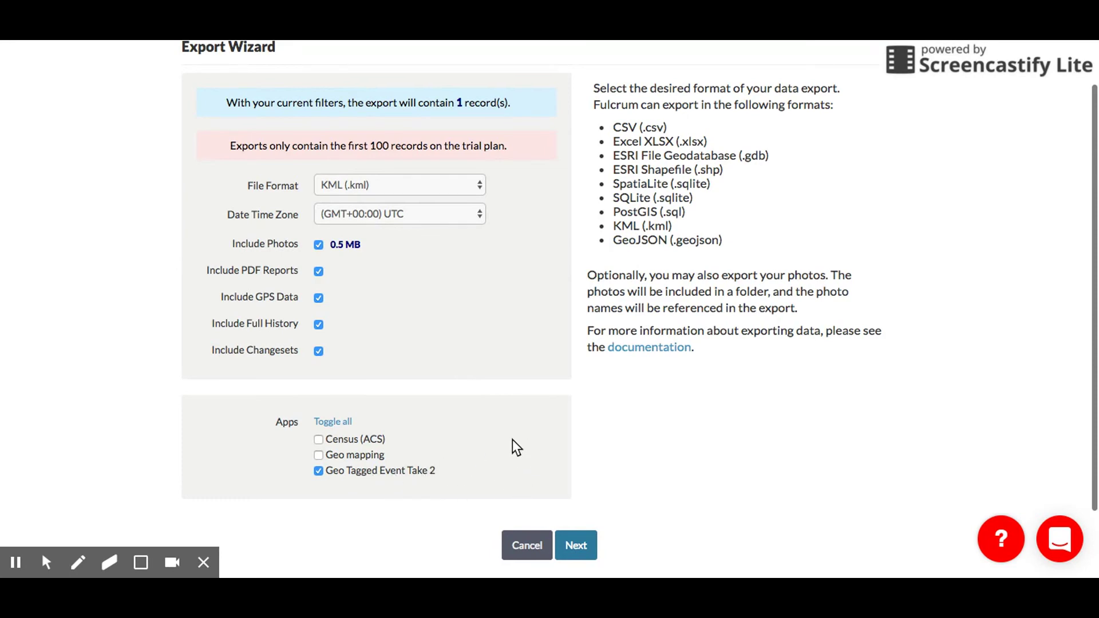
{"action": "left_click", "coordinate": [575, 546]}
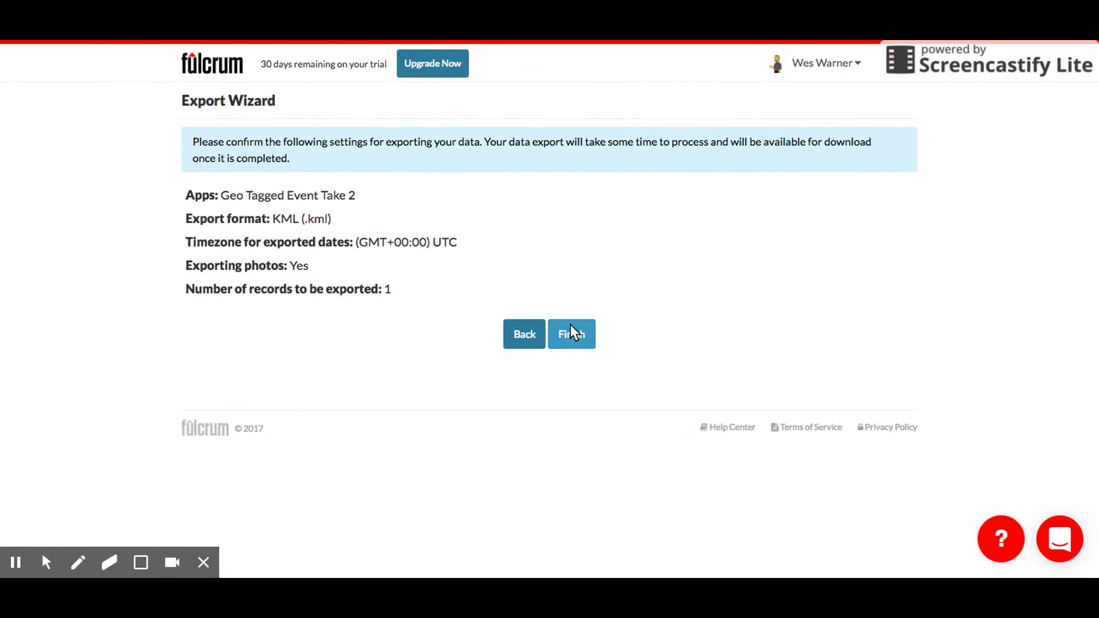
{"action": "left_click", "coordinate": [575, 338]}
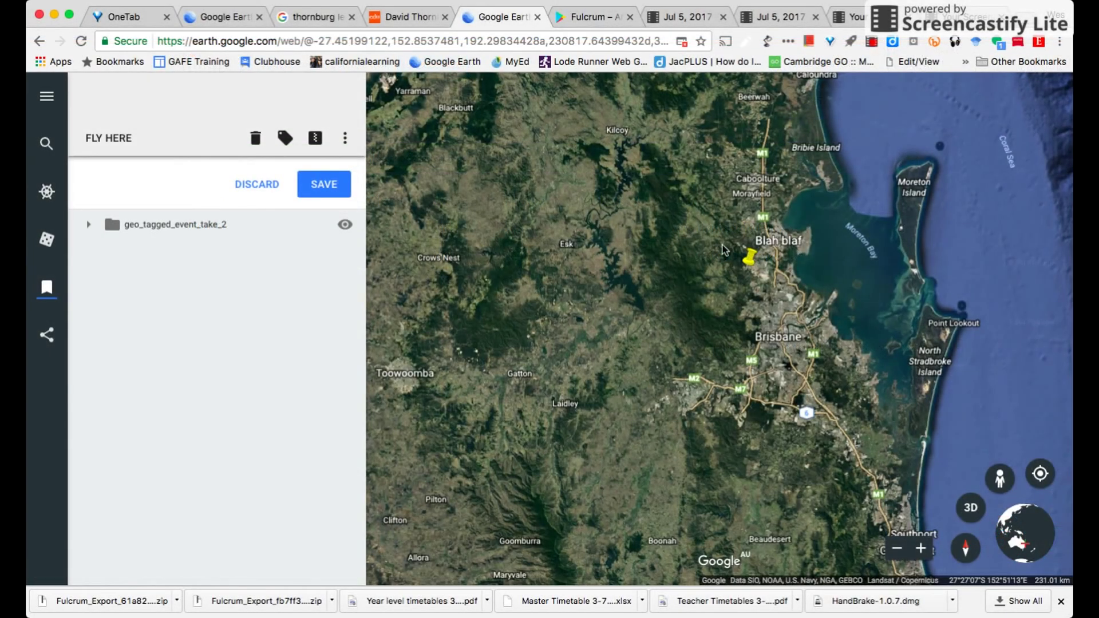
Step: Show the Blah blaf placemark's attribute balloon, view its linked photo, then return to the Google Earth map
{"action": "left_click", "coordinate": [749, 256]}
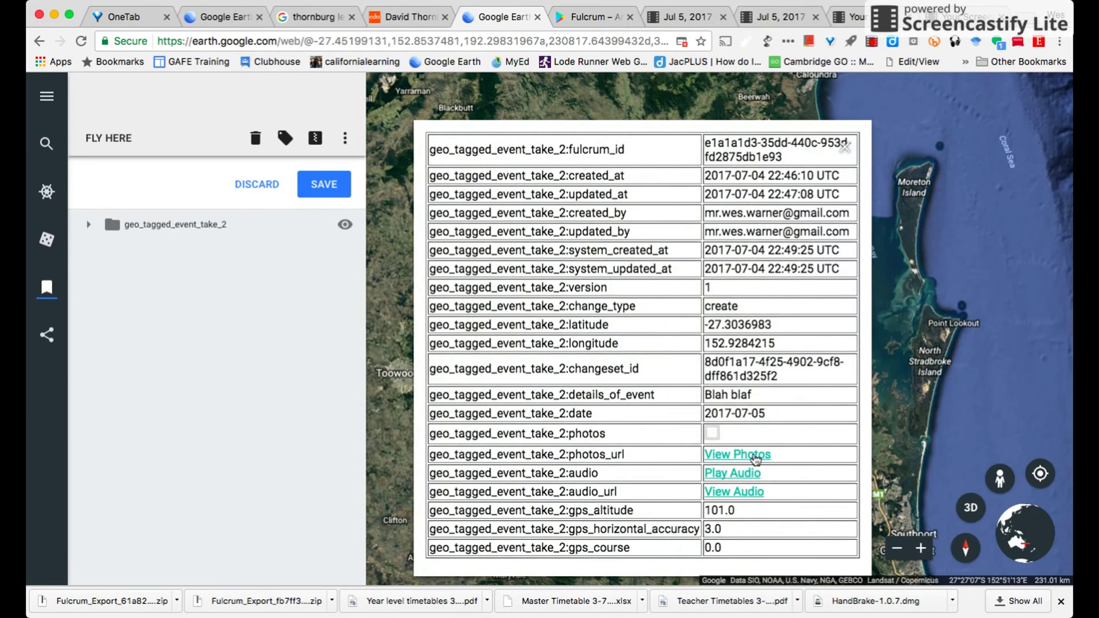
{"action": "left_click", "coordinate": [755, 460]}
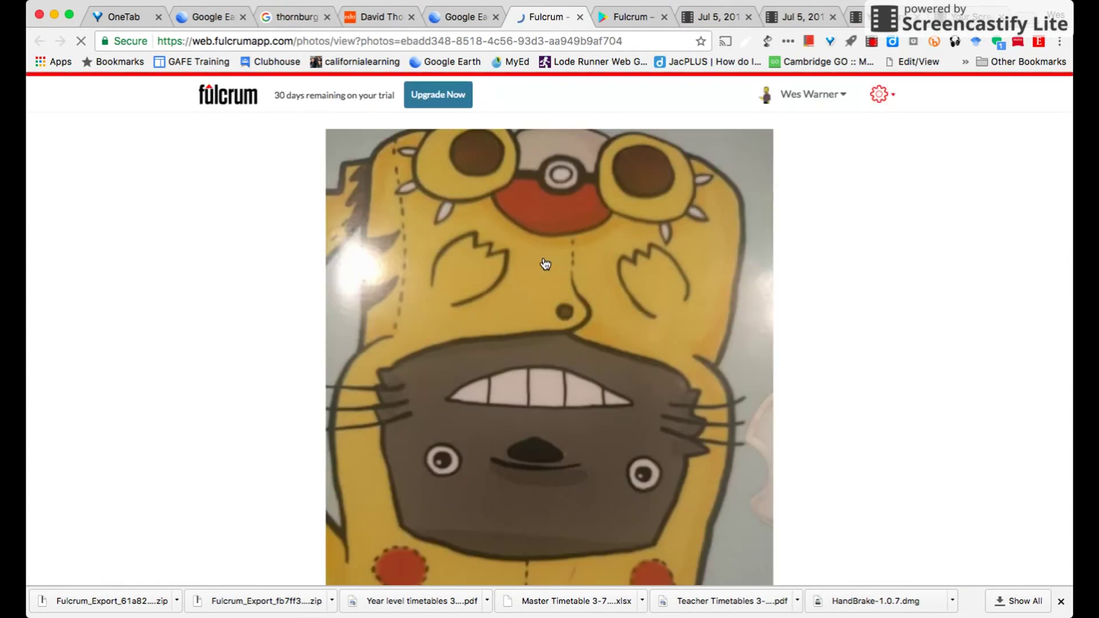
{"action": "left_click", "coordinate": [477, 346]}
{"action": "scroll", "coordinate": [477, 346], "scroll_direction": "down", "scroll_amount": 3}
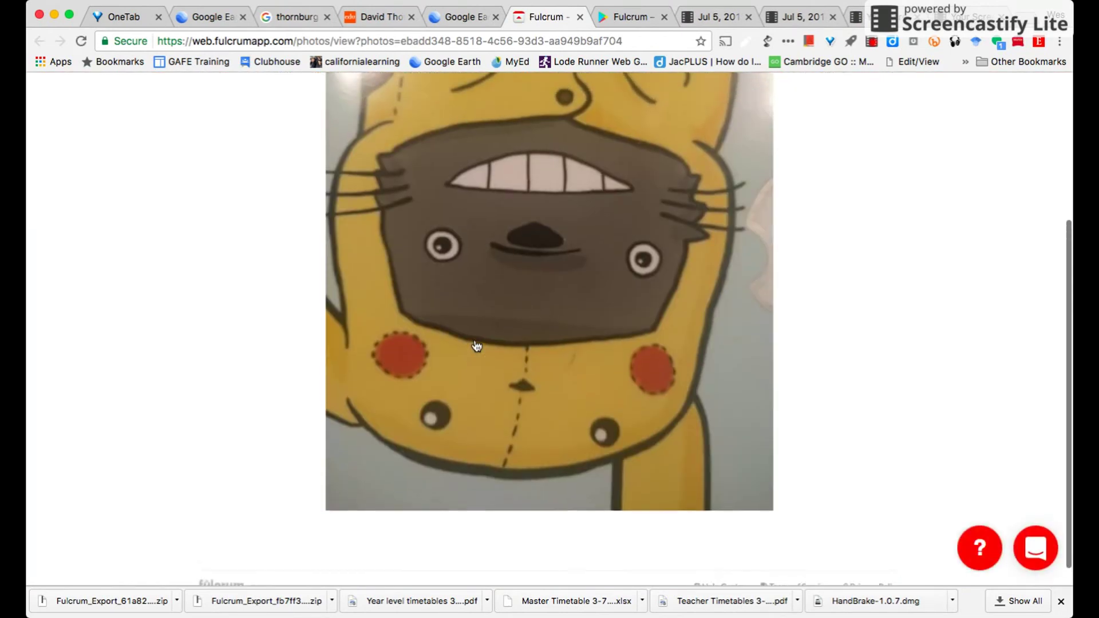
{"action": "left_click", "coordinate": [446, 16]}
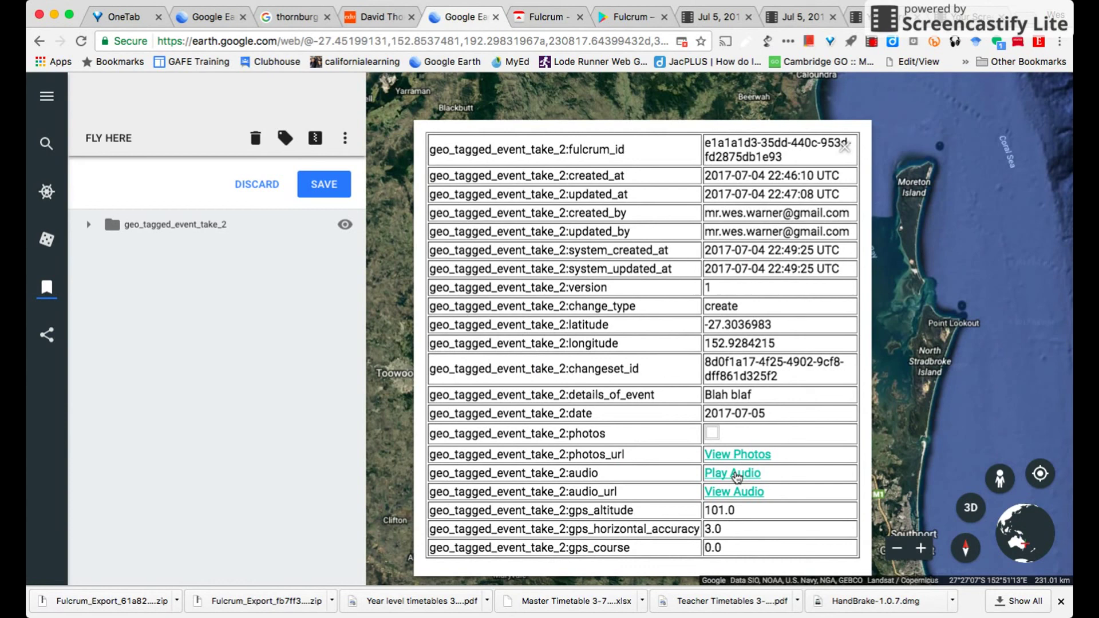
{"action": "left_click", "coordinate": [733, 473]}
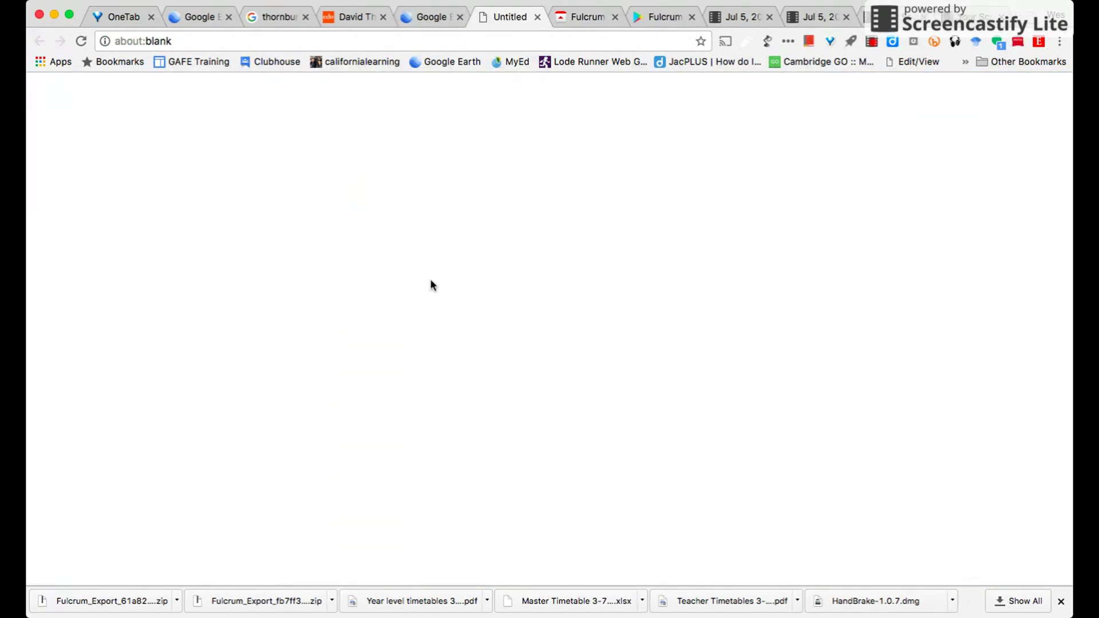
{"action": "left_click", "coordinate": [427, 19]}
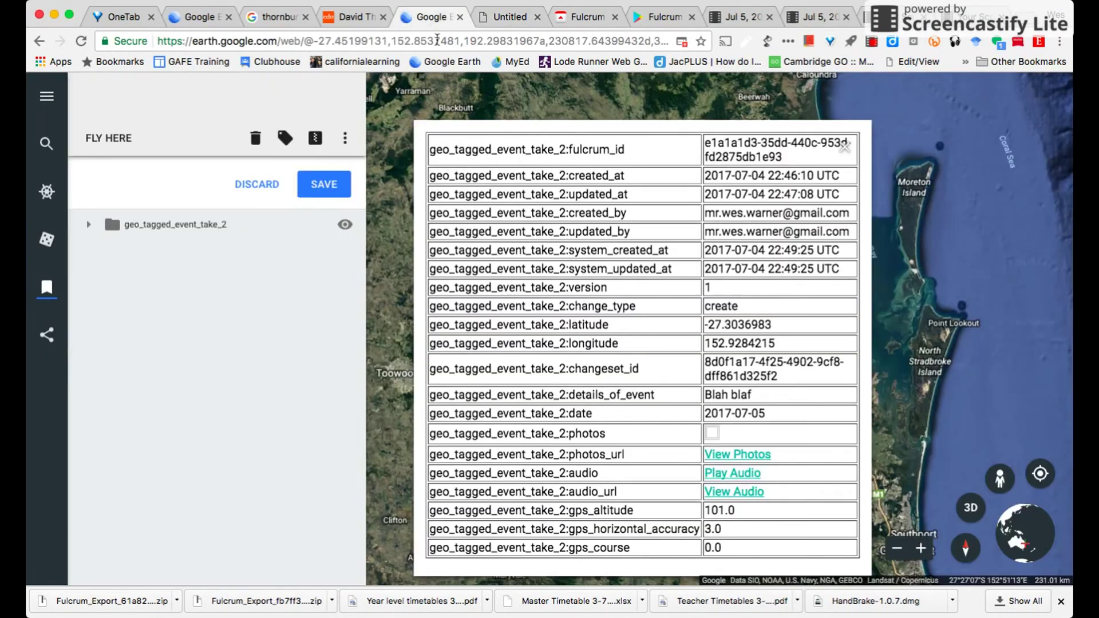
{"action": "left_click", "coordinate": [732, 494]}
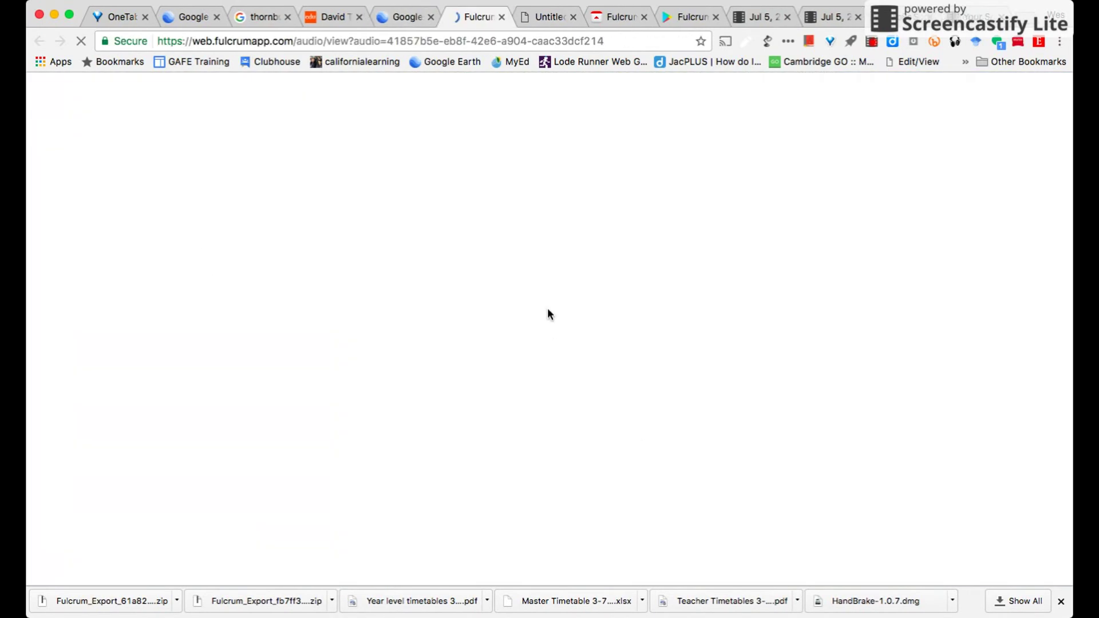
{"action": "left_click", "coordinate": [548, 161]}
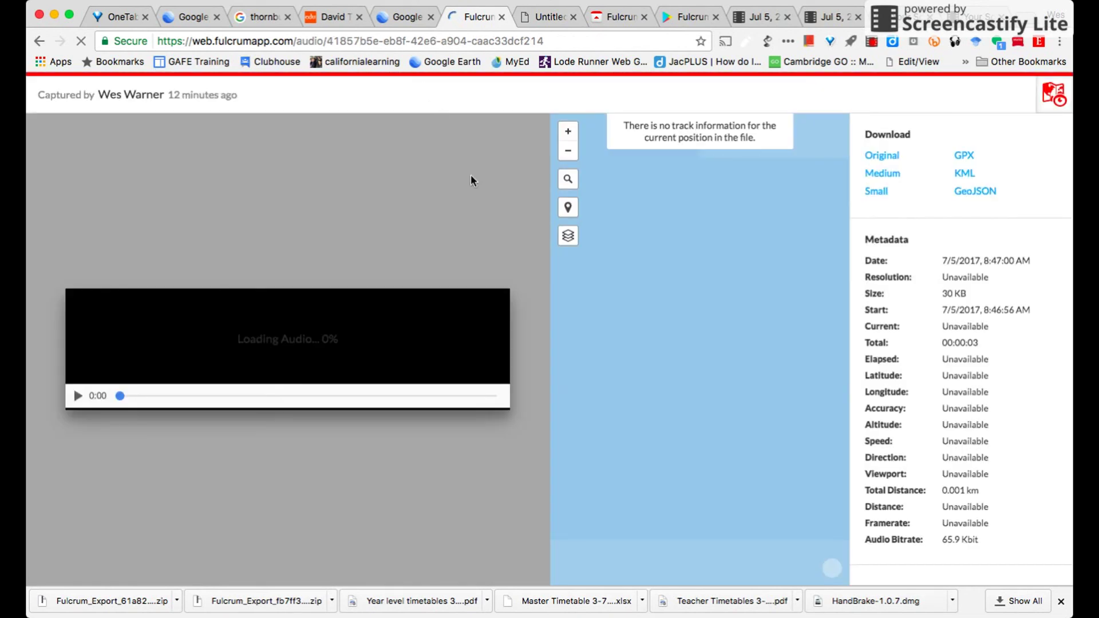
{"action": "left_click", "coordinate": [77, 395]}
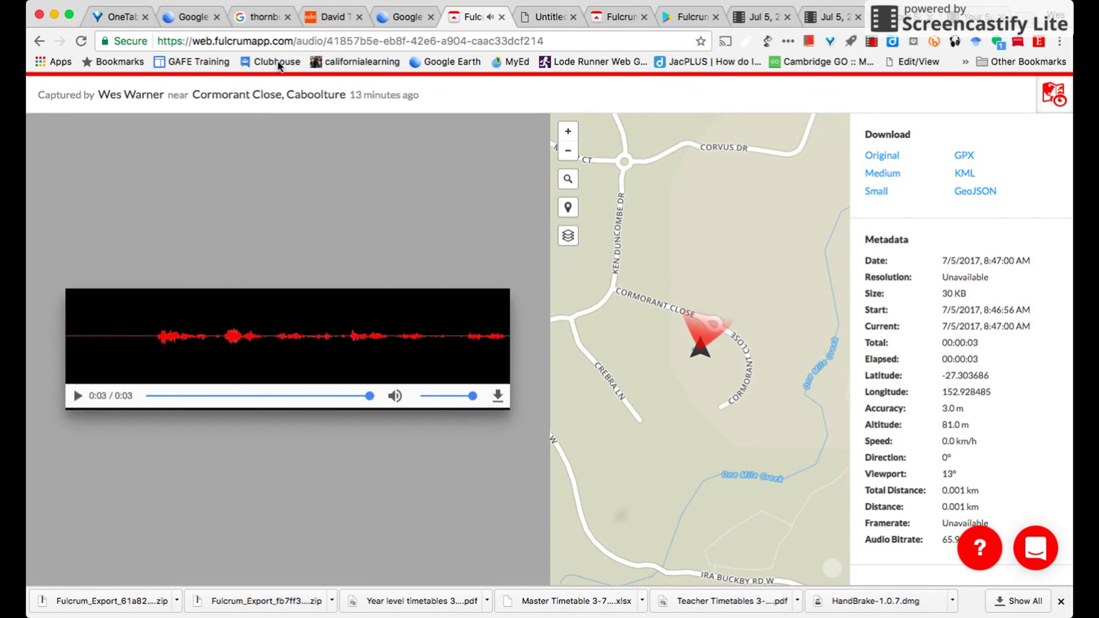
{"action": "left_click", "coordinate": [409, 17]}
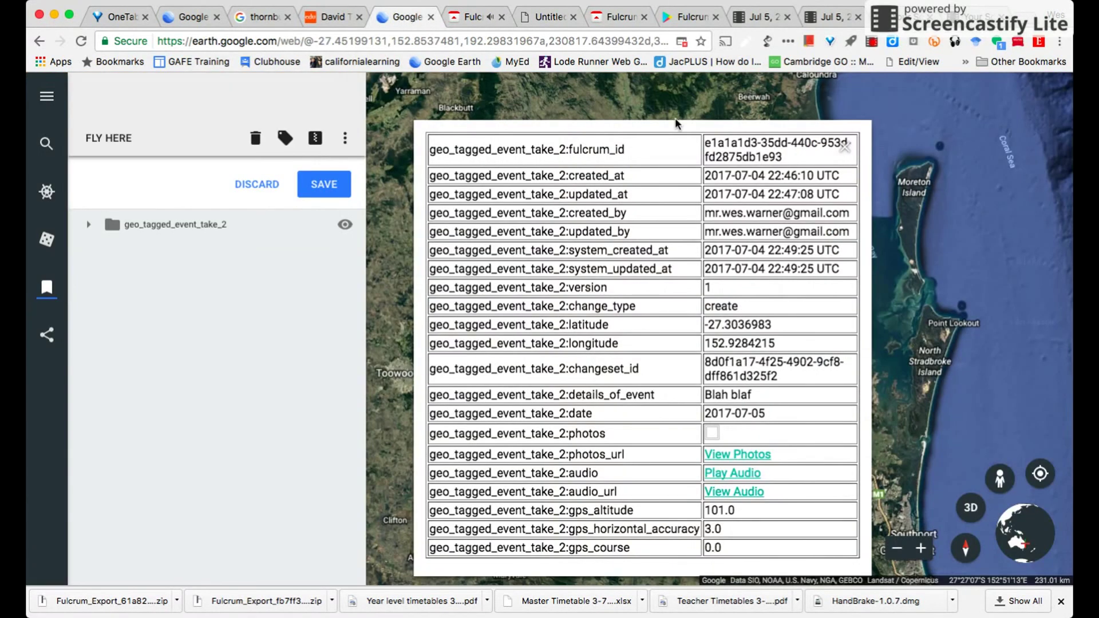